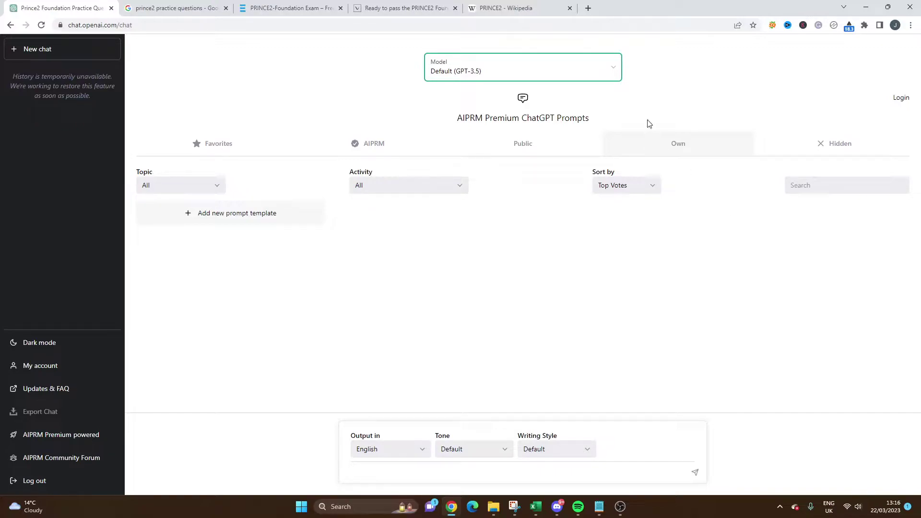
Open the chat model list to see the GPT-4 model's description card.
click(612, 72)
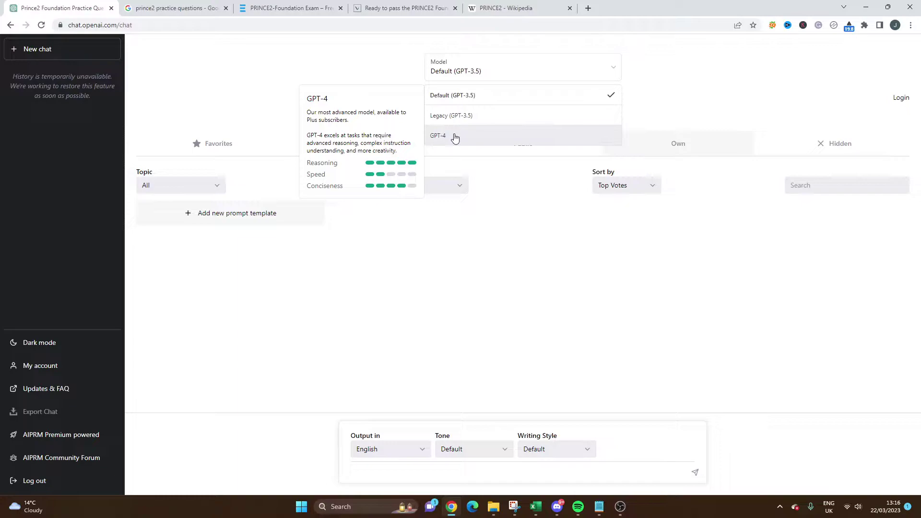
Select GPT-4, with its 25-messages-per-3-hours cap, in place of Default (GPT-3.5).
click(455, 138)
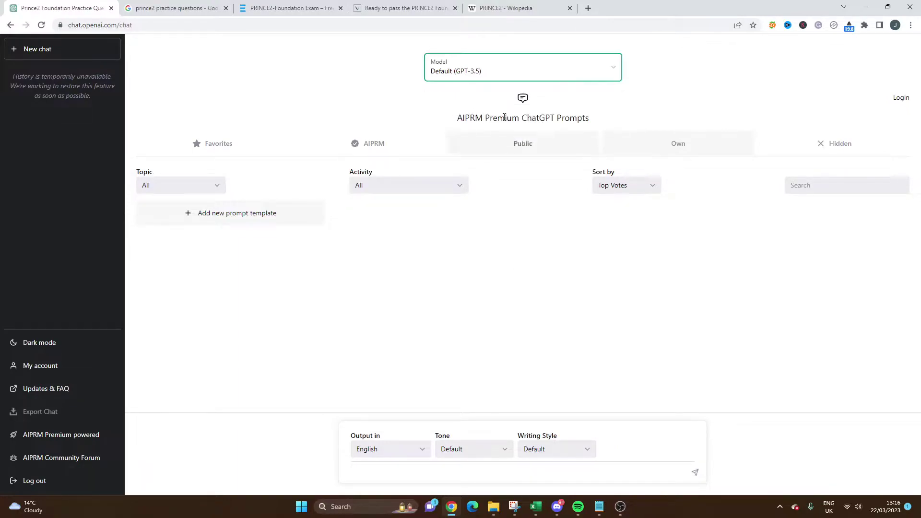
click(494, 74)
click(479, 346)
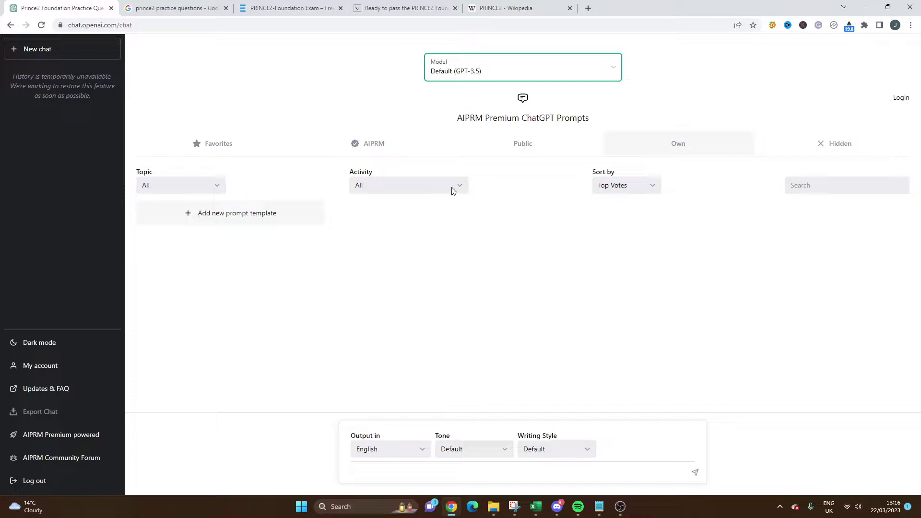
click(463, 73)
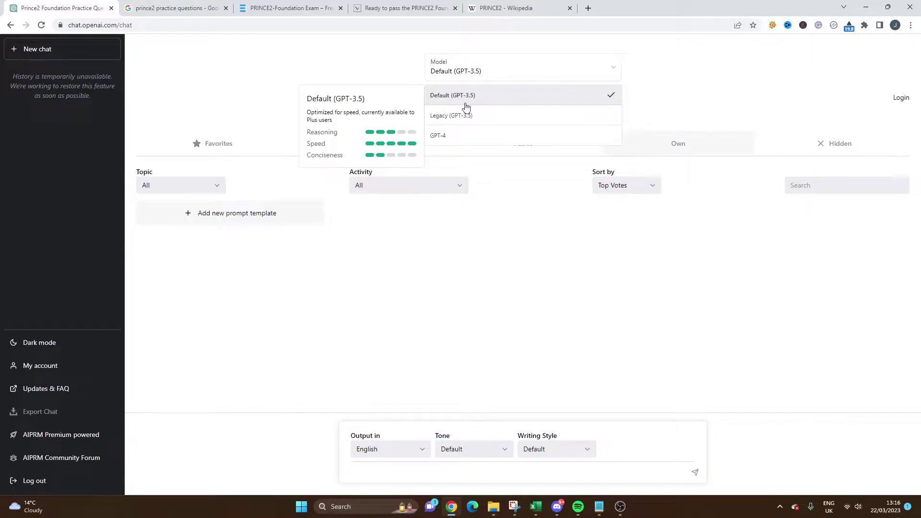
click(453, 136)
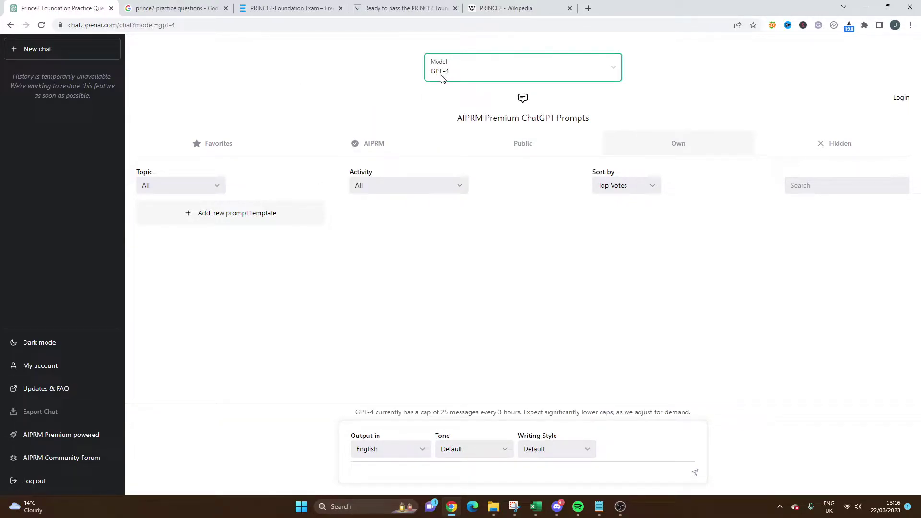
click(431, 468)
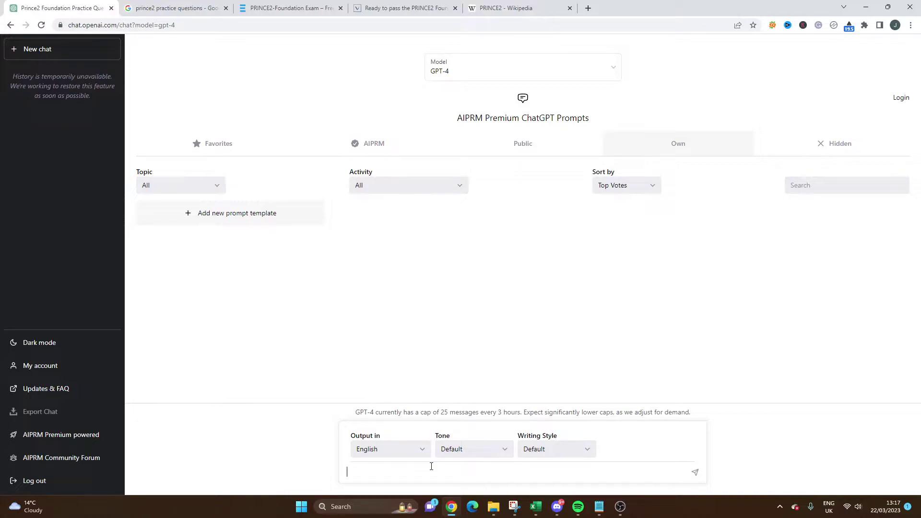
Send GPT-4 'Provide me with ten practice questions for the Prince2 Foundation exams'.
text(Provide me with ten practice questions for t)
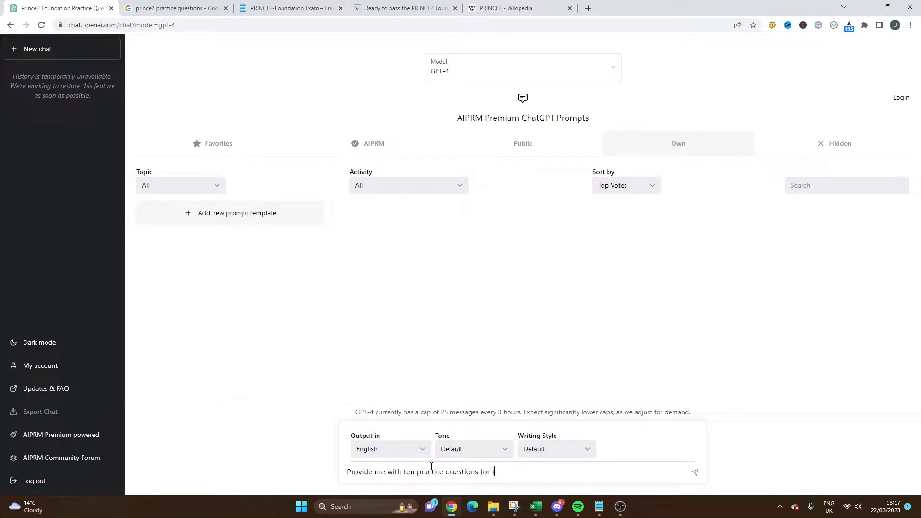
text(he Prince2 Foundation exams)
click(694, 472)
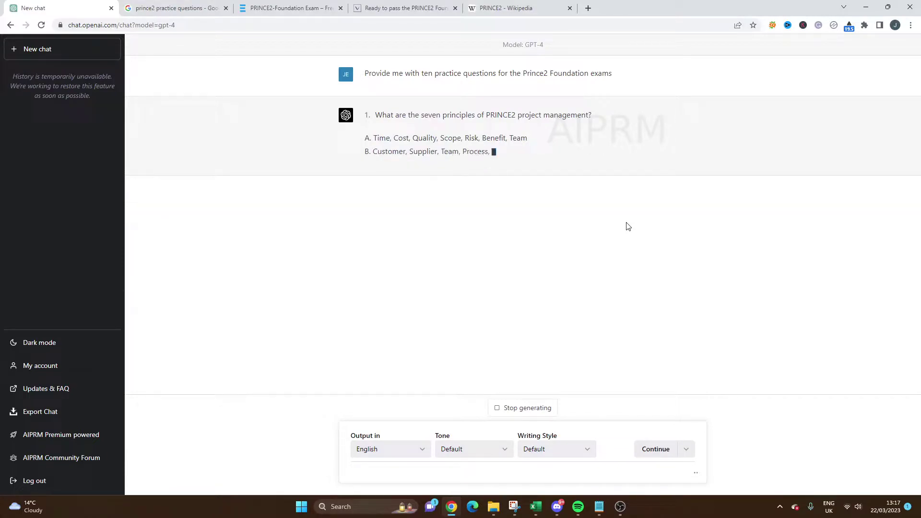
Highlight 'Foundation' and the whole request line while the questions stream in.
double_click(582, 73)
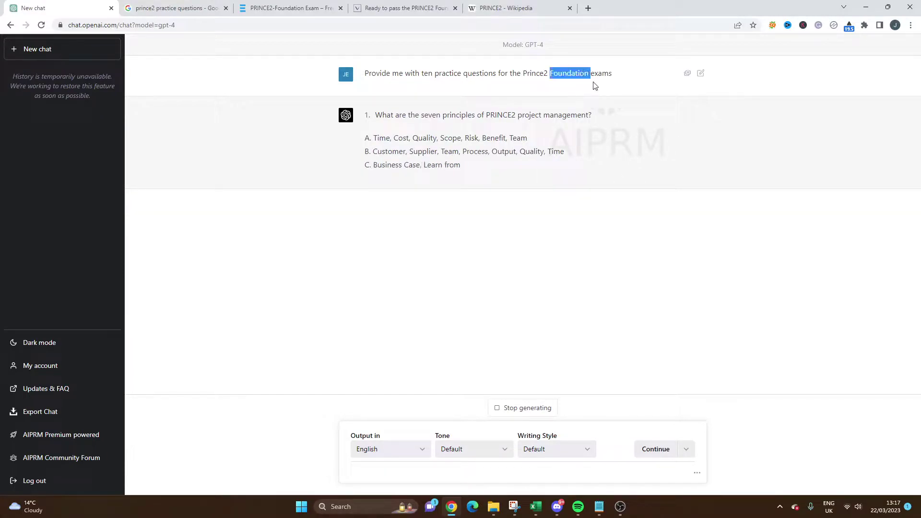
click(605, 211)
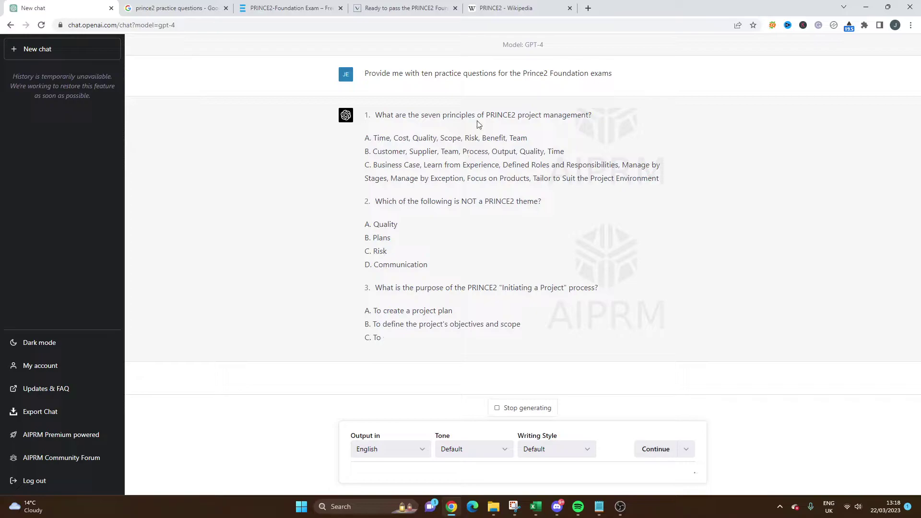
triple_click(536, 81)
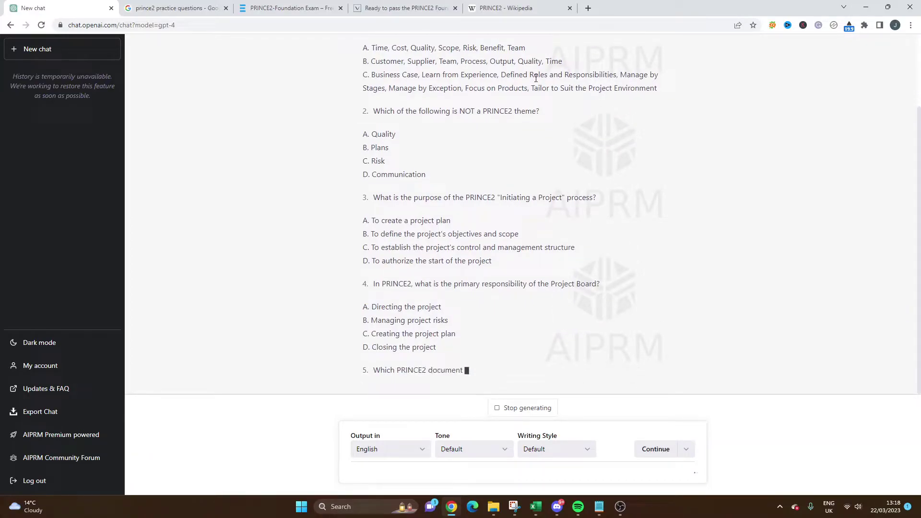
scroll(551, 368, up, 3)
triple_click(527, 73)
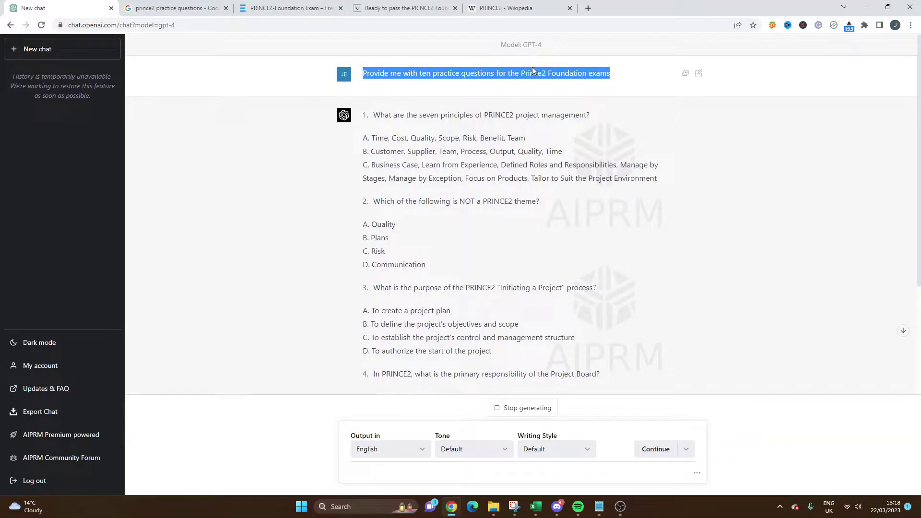
scroll(349, 124, up, 3)
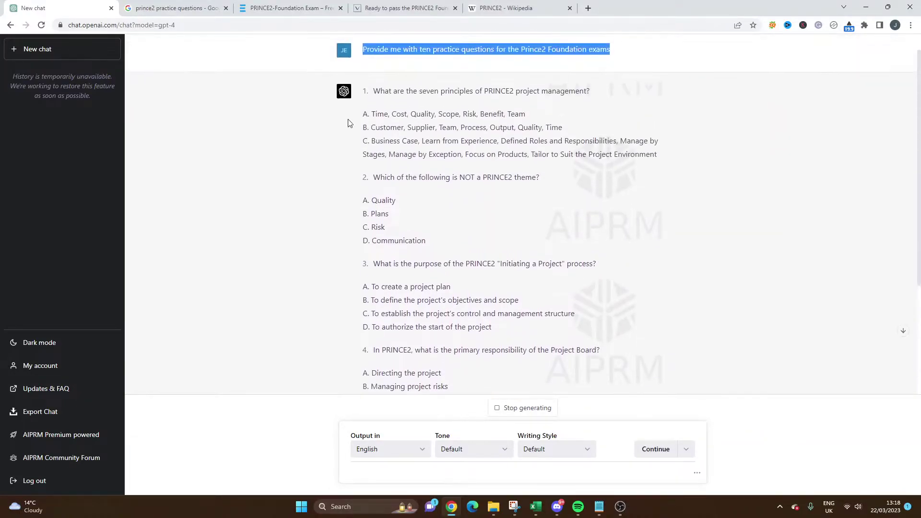
scroll(462, 140, up, 4)
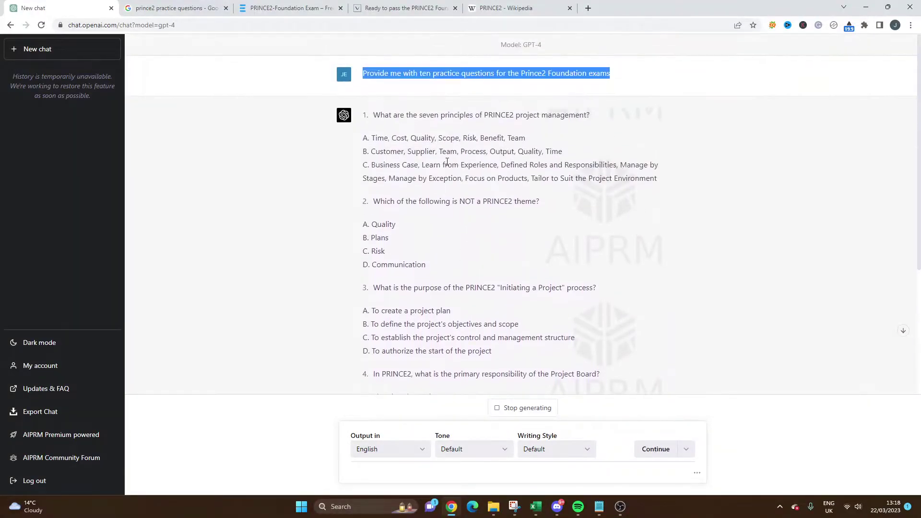
Highlight the key words principles, theme and process in questions 1–3.
drag(404, 115, 565, 115)
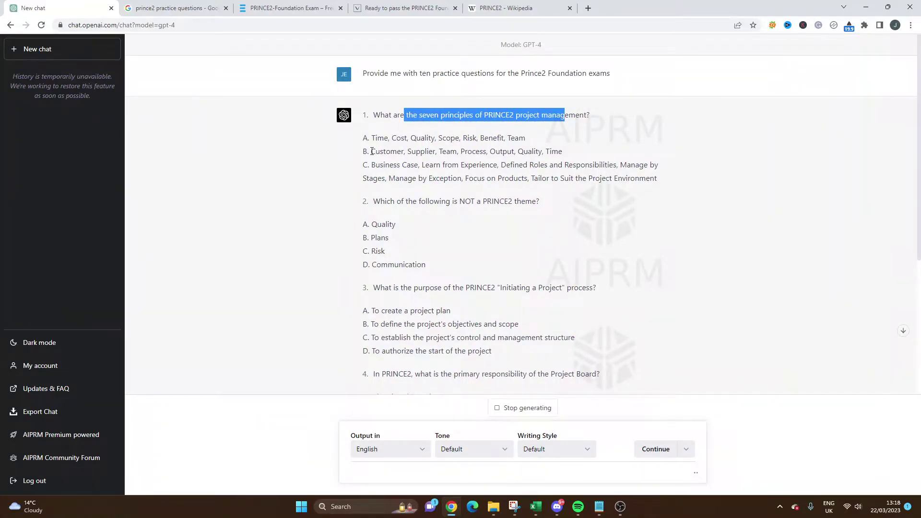
scroll(384, 154, down, 2)
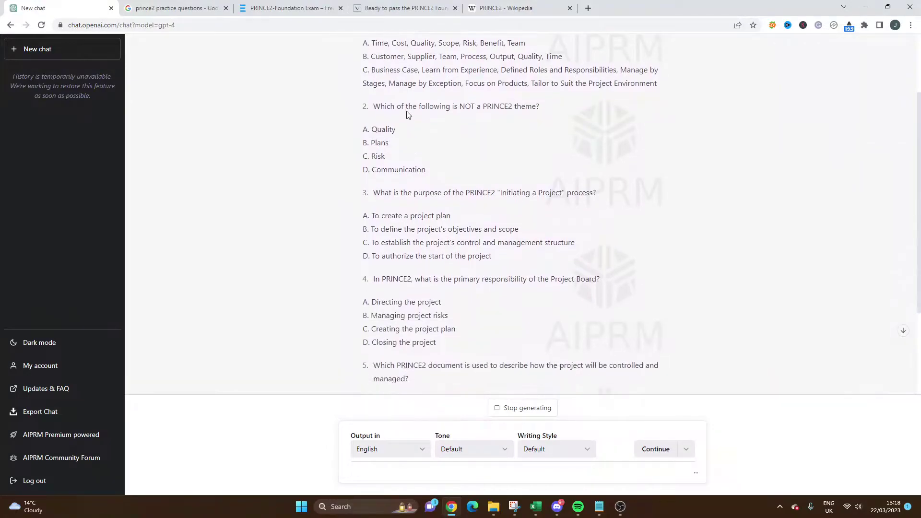
scroll(498, 106, up, 1)
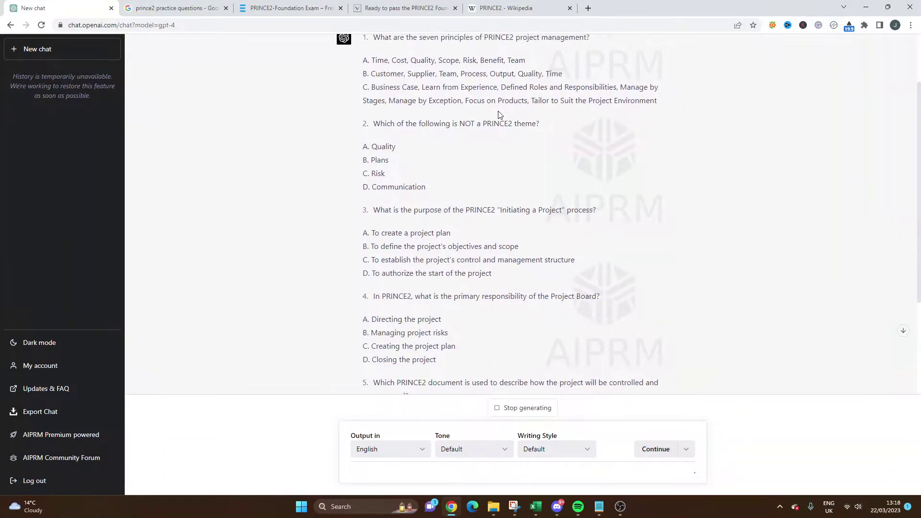
double_click(471, 66)
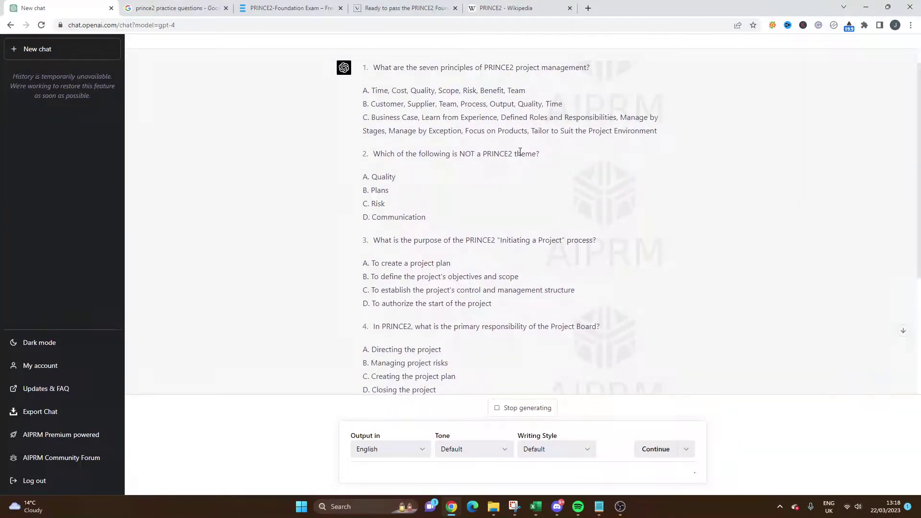
double_click(518, 153)
double_click(579, 241)
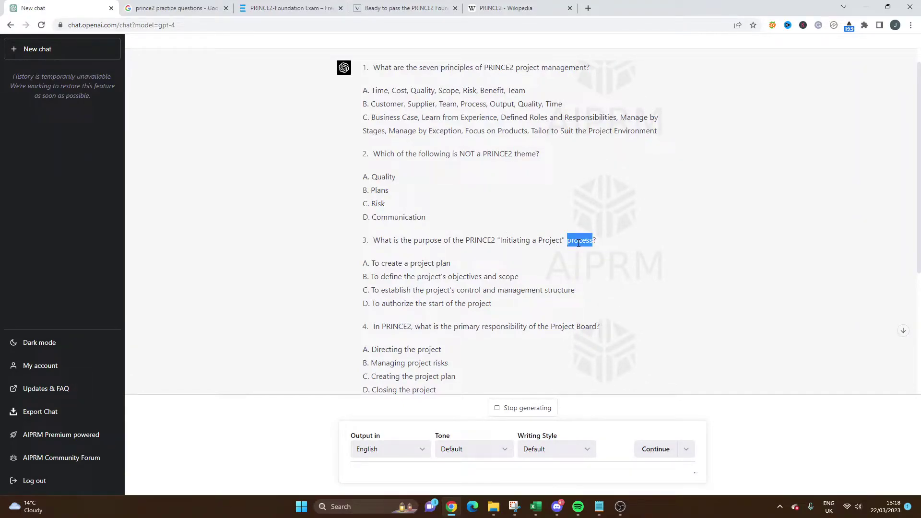
In the PRINCE2 Wikipedia article, highlight the Seven Principles and Seven Processes headings.
click(506, 8)
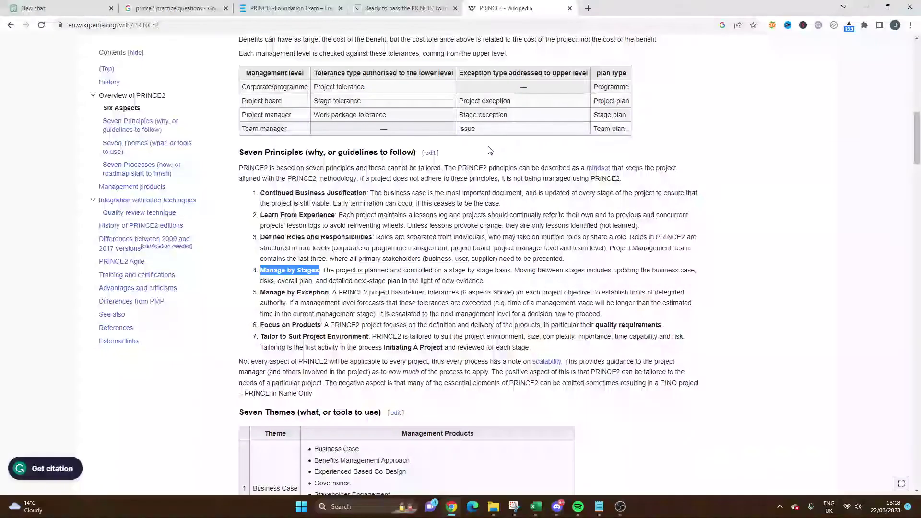
scroll(504, 179, up, 10)
scroll(504, 179, up, 4)
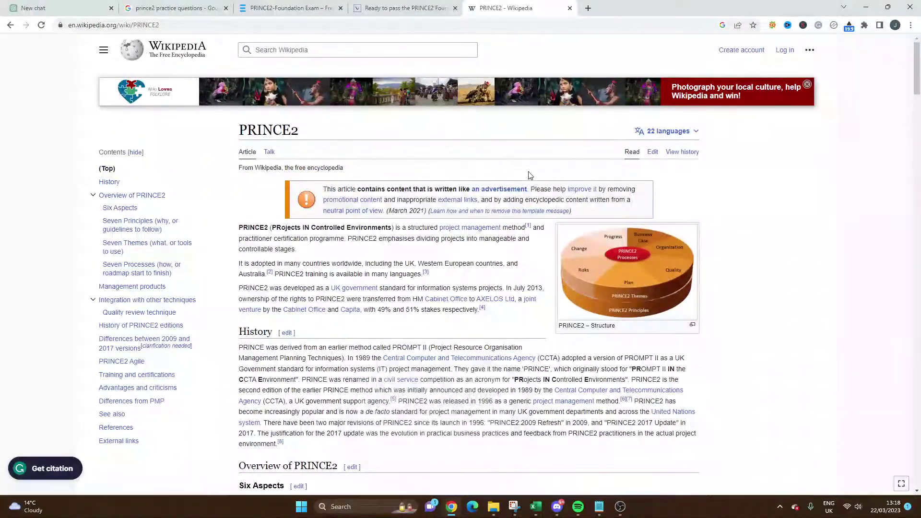
scroll(787, 238, down, 3)
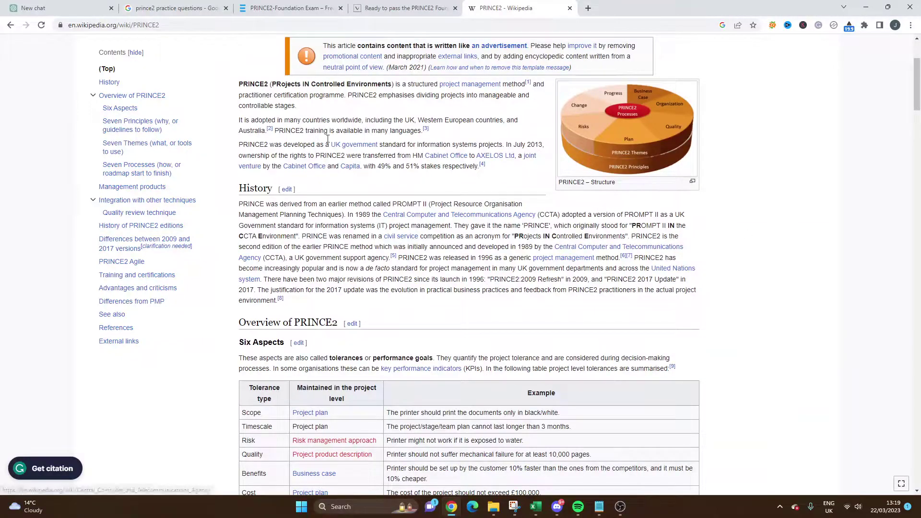
scroll(525, 190, down, 3)
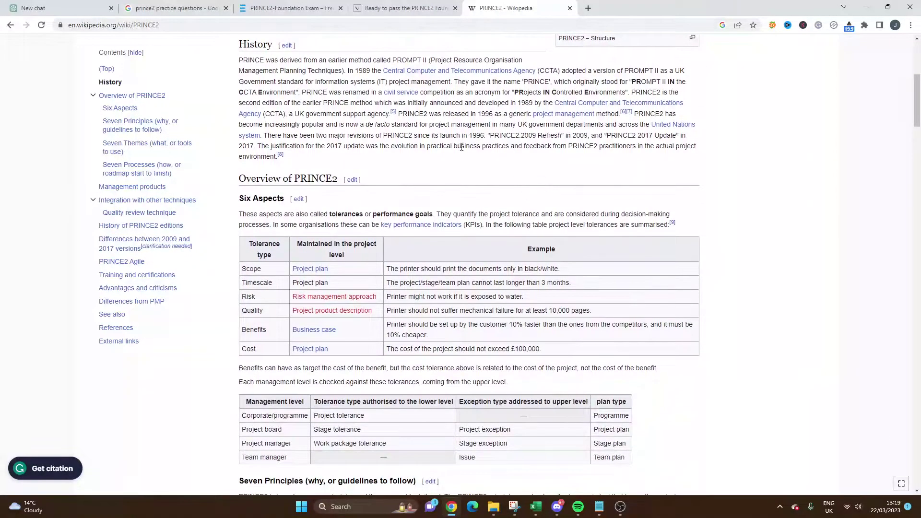
scroll(527, 192, down, 6)
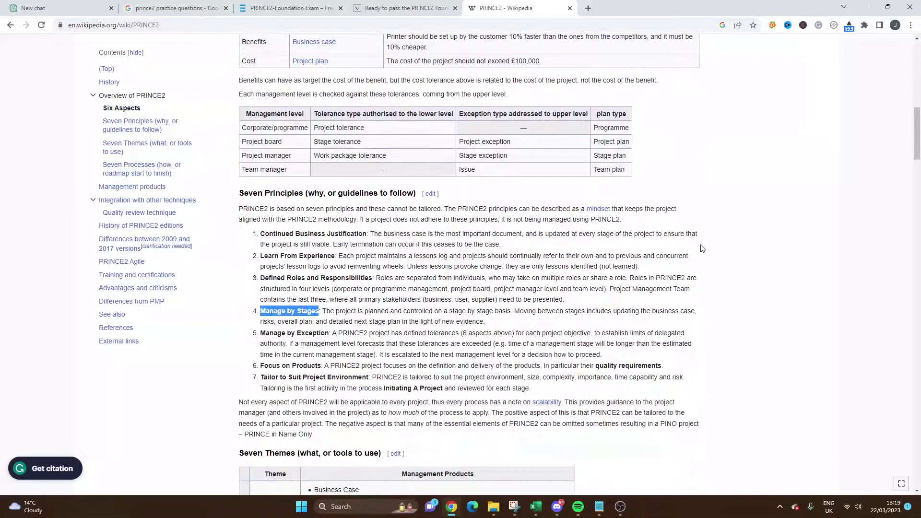
double_click(274, 194)
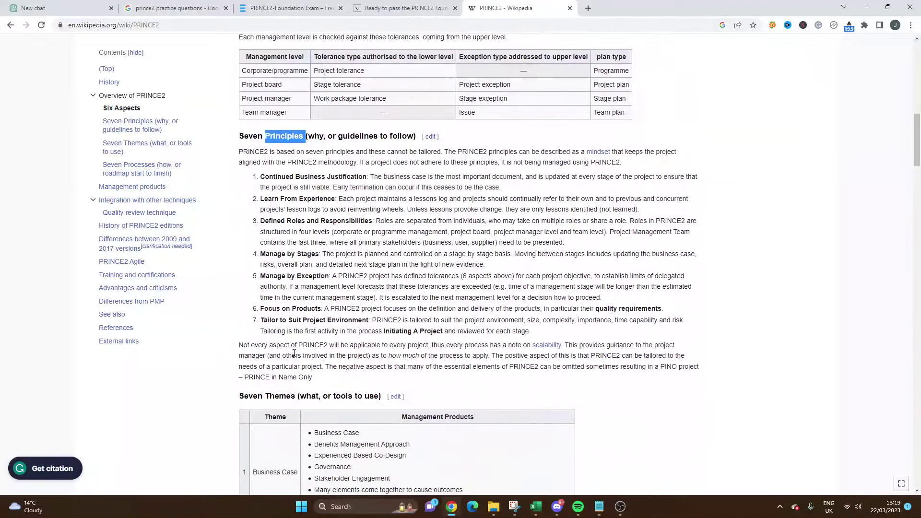
scroll(294, 352, down, 10)
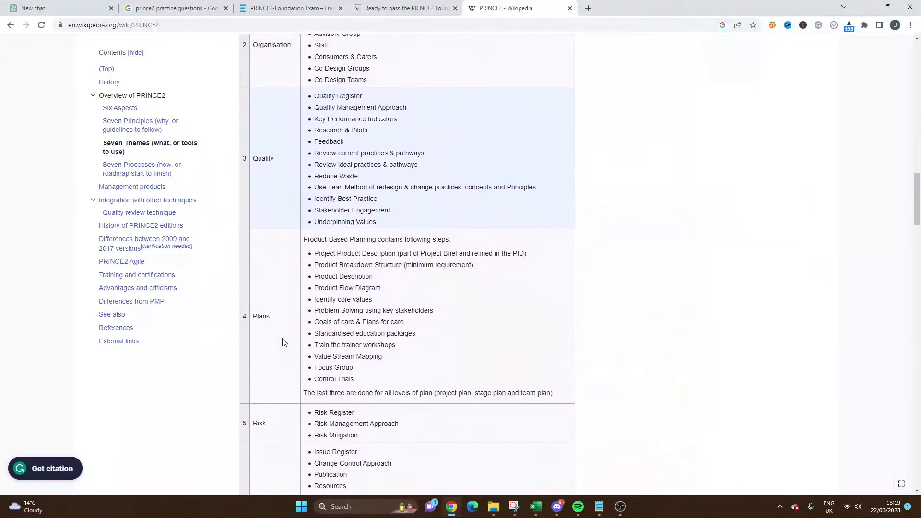
scroll(284, 342, down, 7)
double_click(289, 284)
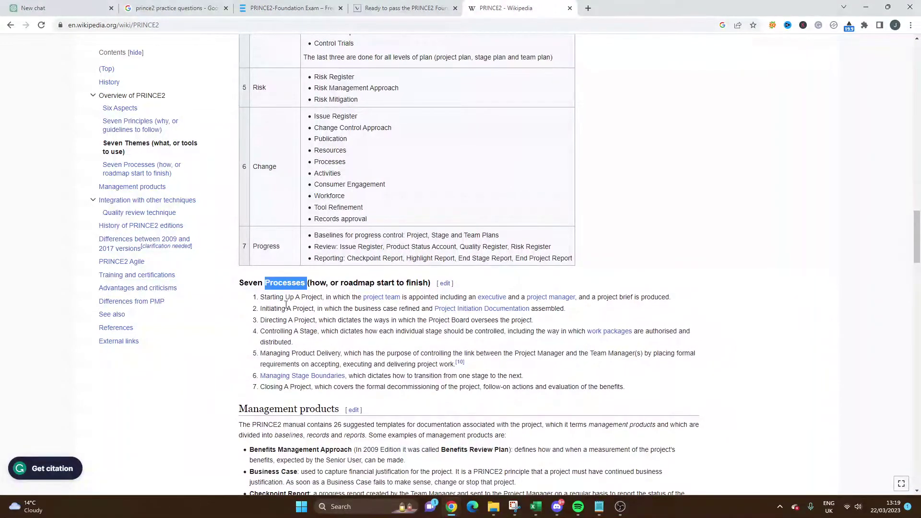
Match 'Initiating a Project' from question 3 against Wikipedia's processes list.
click(53, 8)
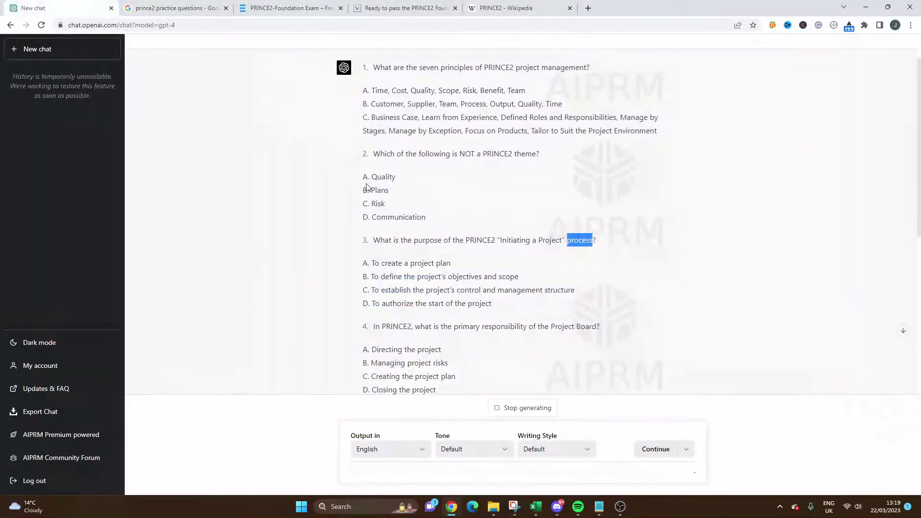
drag(469, 242, 550, 243)
click(513, 8)
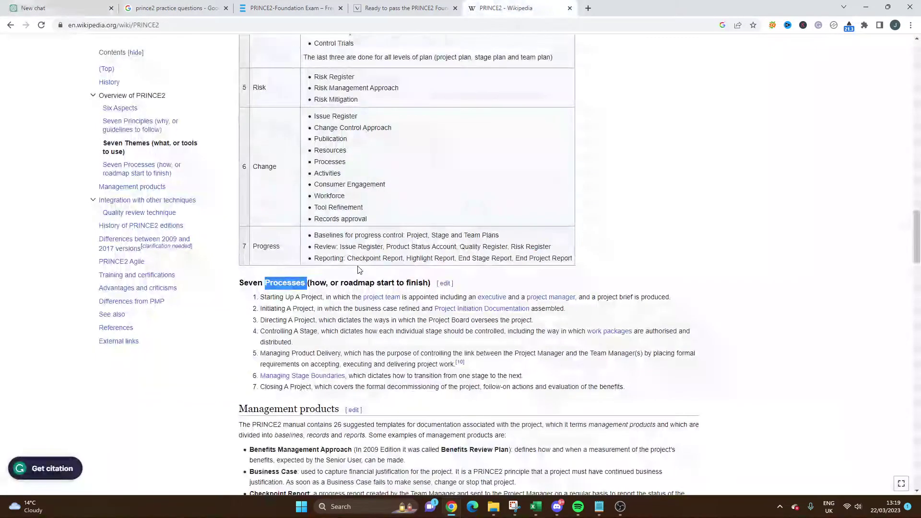
drag(261, 308, 311, 310)
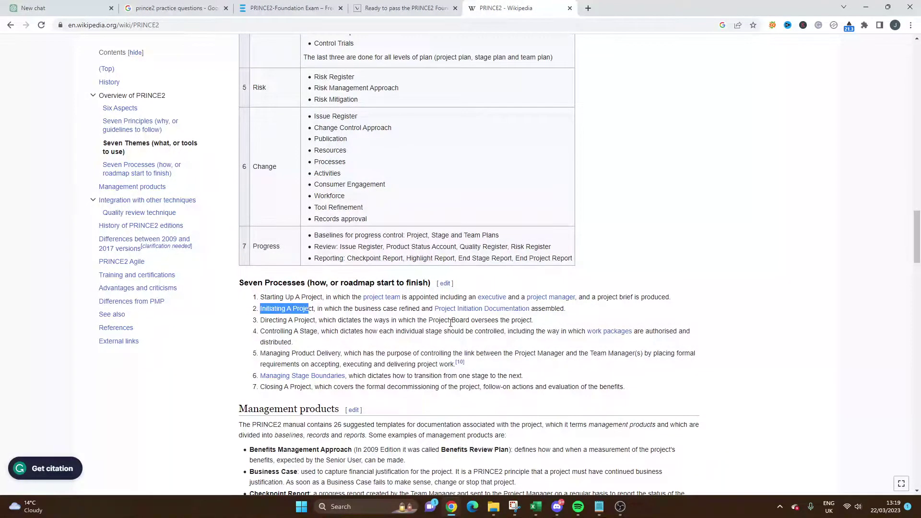
Stop GPT-4's reply at question 9, then select and deselect questions 1–4.
click(54, 6)
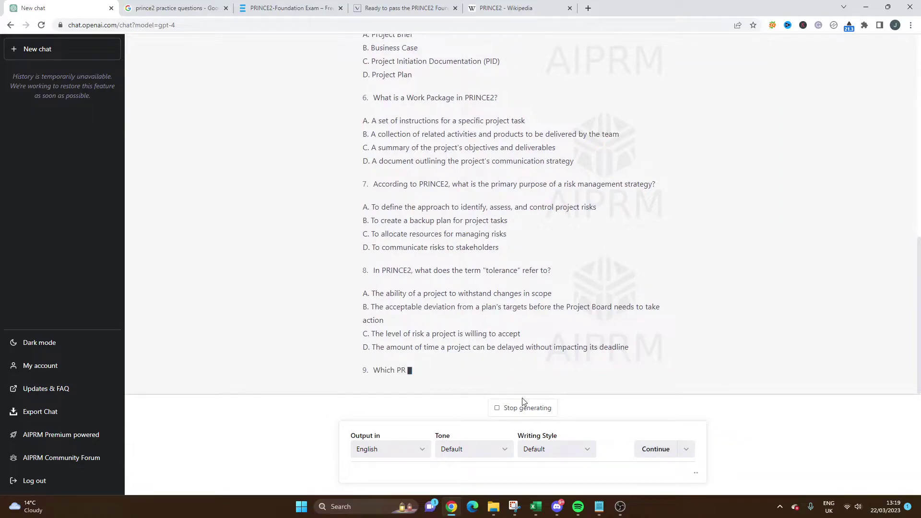
click(543, 409)
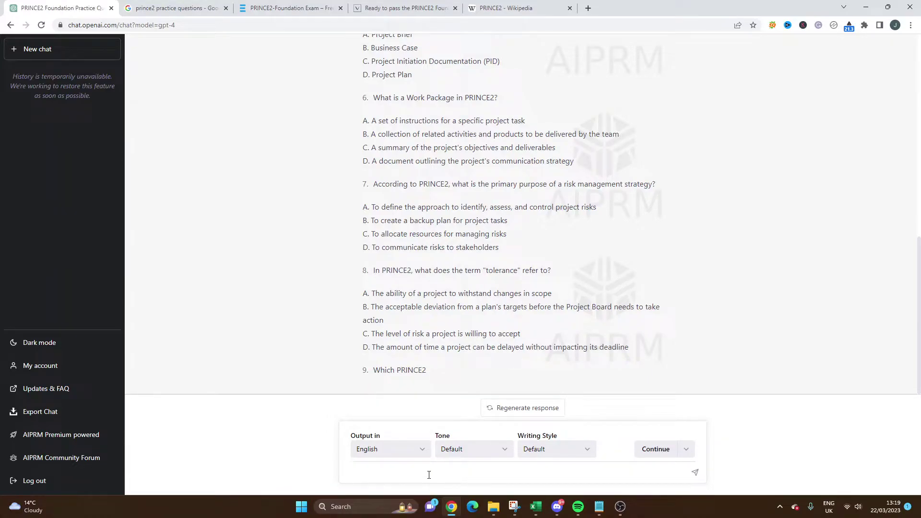
drag(650, 344, 488, 269)
scroll(488, 267, up, 10)
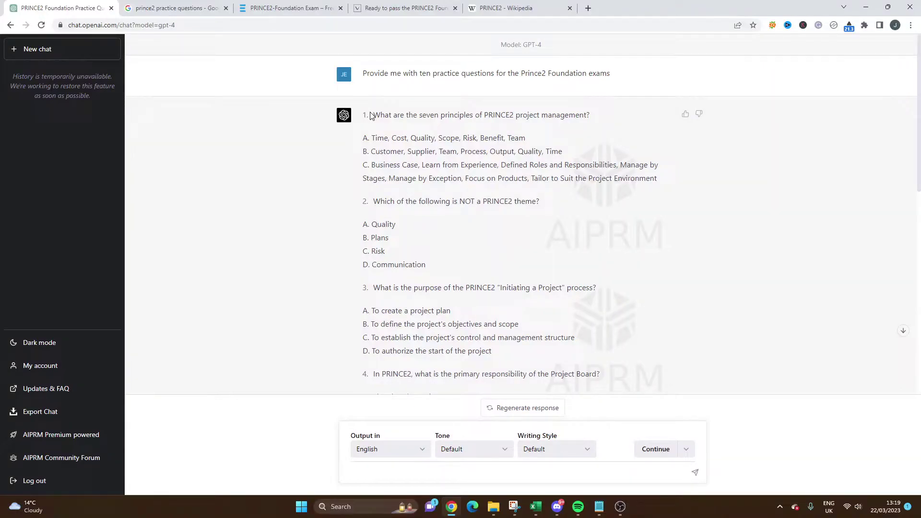
shift+click(370, 116)
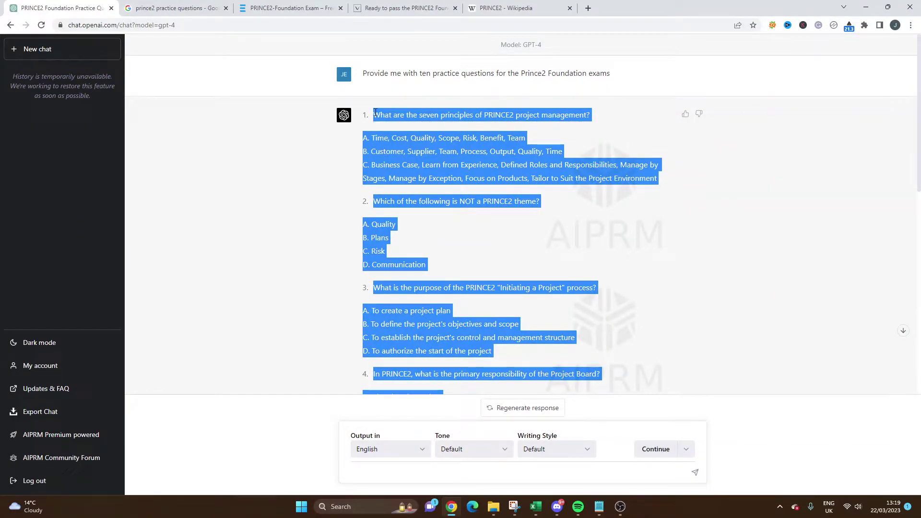
click(329, 275)
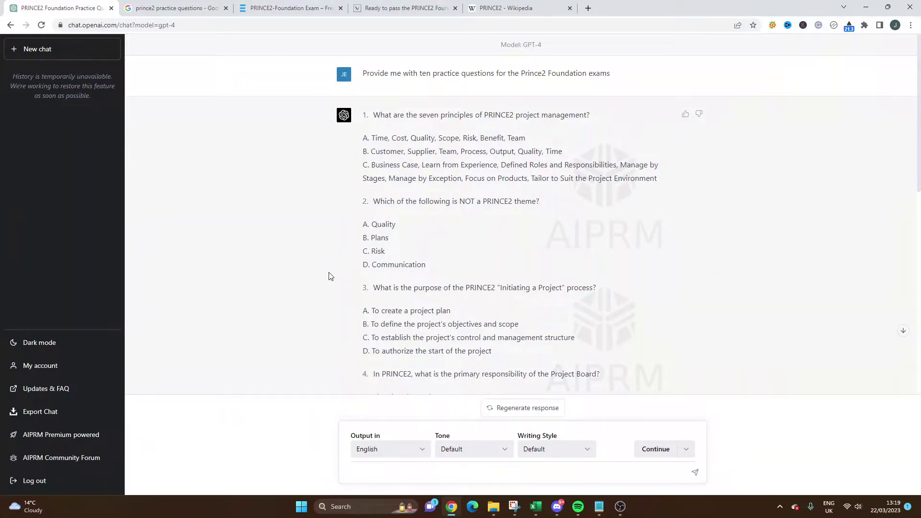
scroll(329, 276, down, 10)
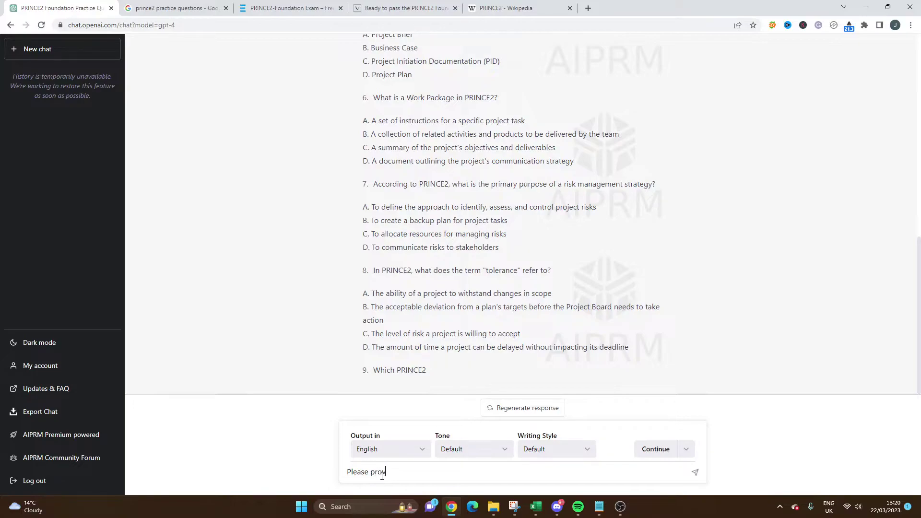
Send 'Please provide the answers to these questions' and stop after answers C and D. Communication.
text(ide the answers to these questions)
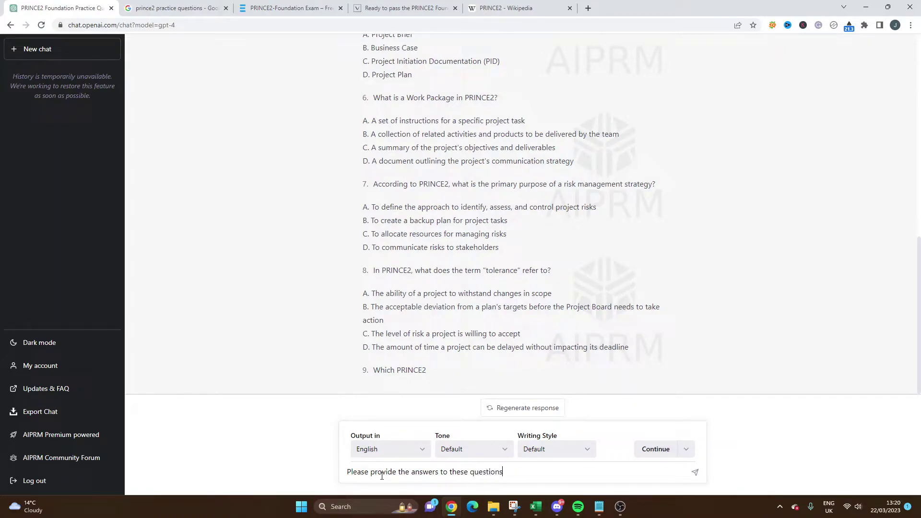
key(Return)
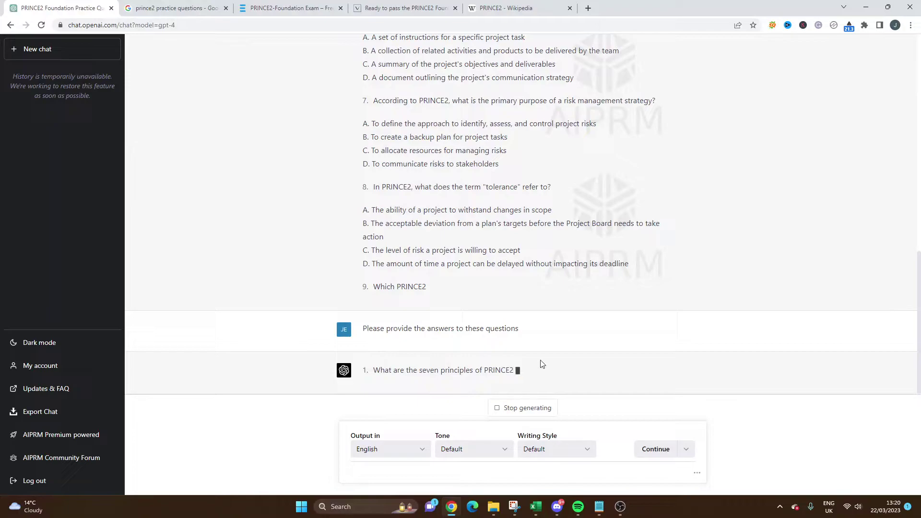
scroll(419, 227, up, 6)
scroll(419, 227, up, 5)
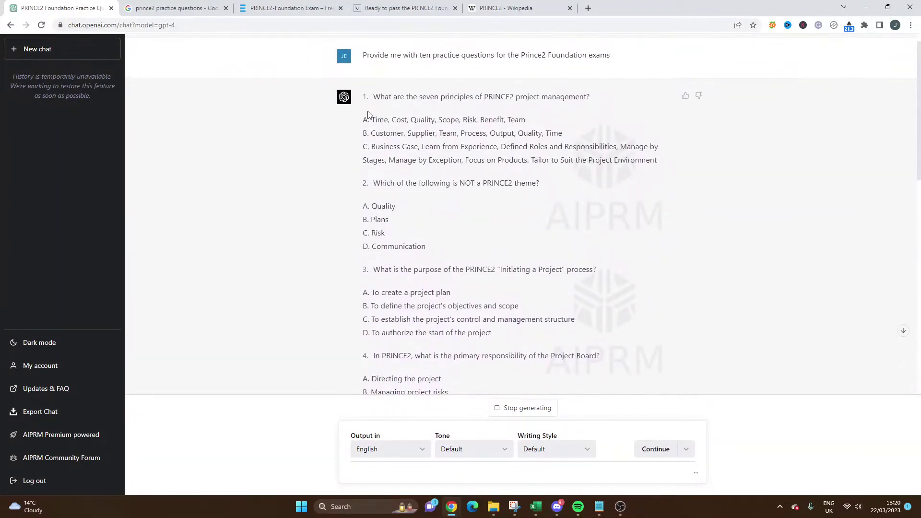
scroll(420, 240, down, 12)
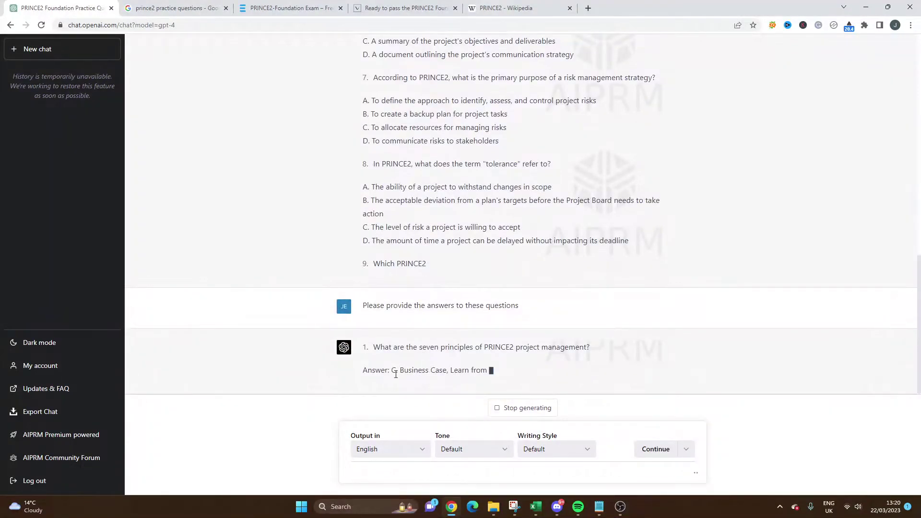
scroll(396, 379, up, 1)
scroll(396, 378, up, 8)
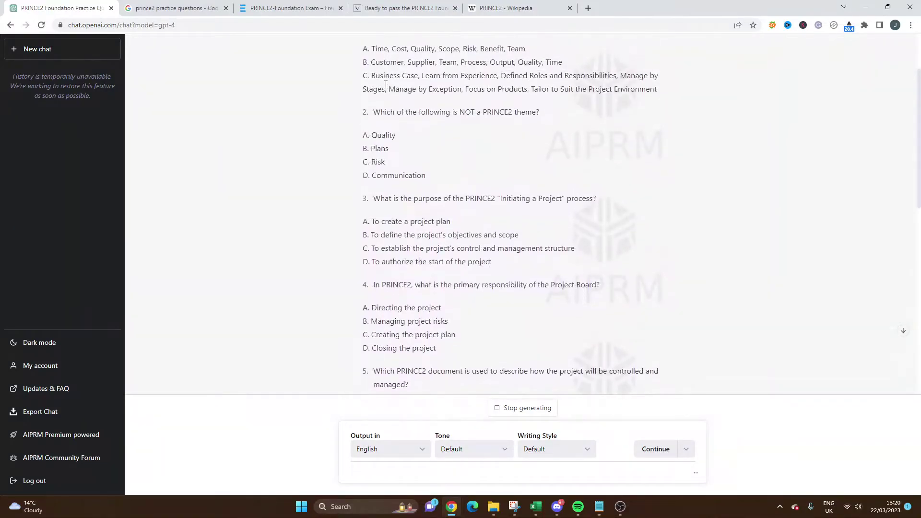
scroll(397, 128, up, 2)
scroll(437, 180, down, 2)
scroll(446, 216, down, 10)
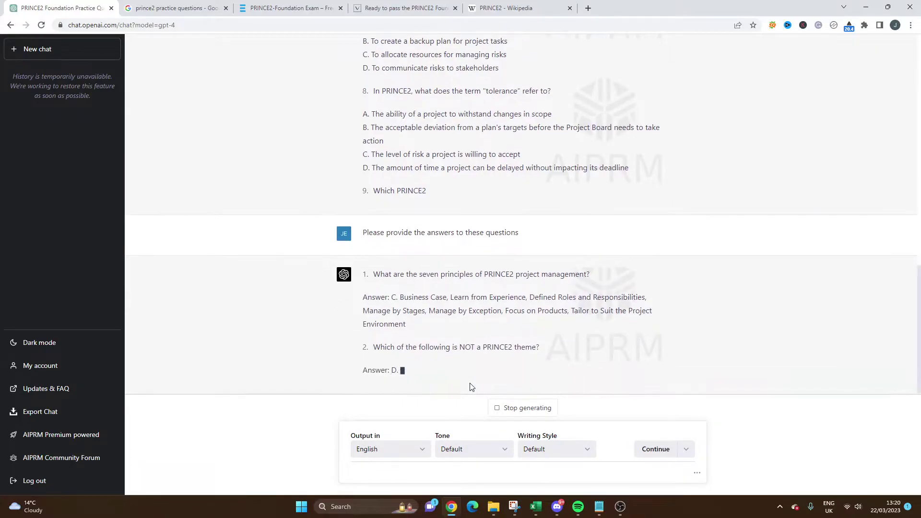
click(520, 407)
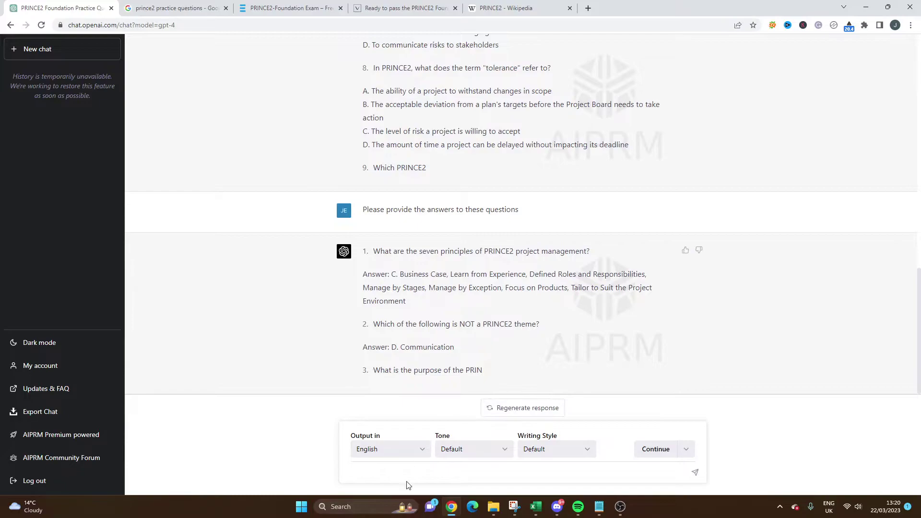
click(418, 467)
Select the original ten Prince2 Foundation practice-questions request at the top of the chat.
scroll(431, 264, up, 15)
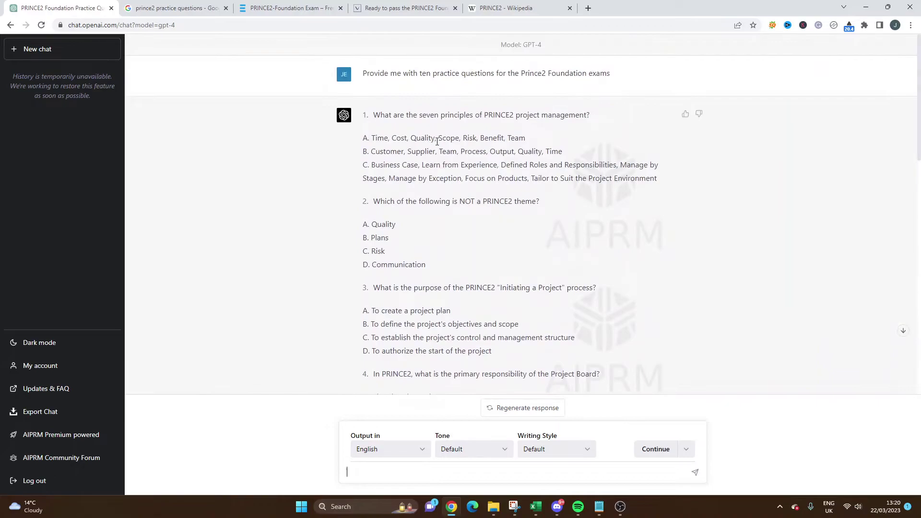
triple_click(447, 71)
key(ctrl+c)
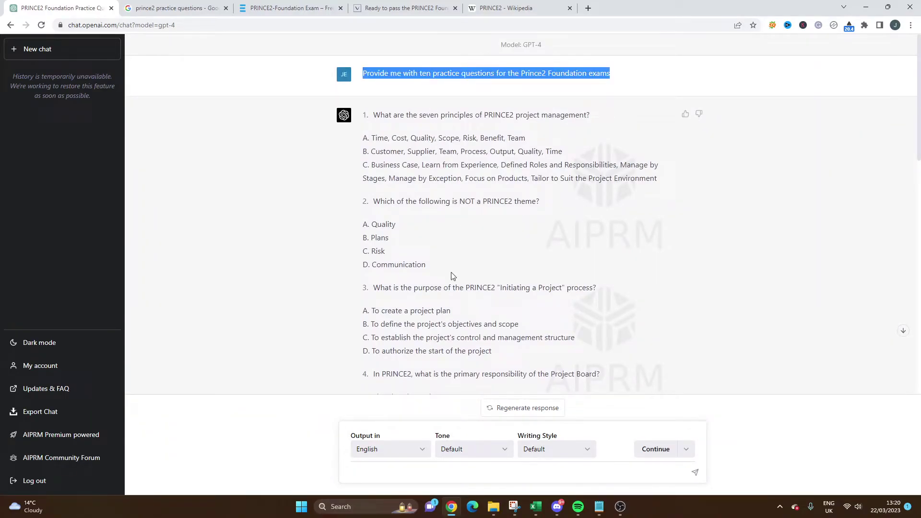
Resend the pasted request with 'Foundation' changed to 'Practitioner', stopping after question 1.
click(434, 469)
key(ctrl+v)
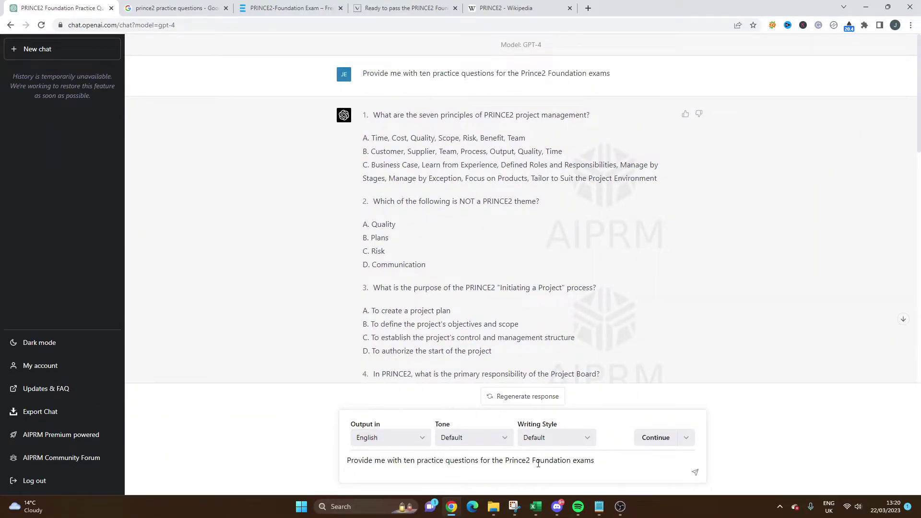
double_click(538, 460)
text(Practitioner)
key(Return)
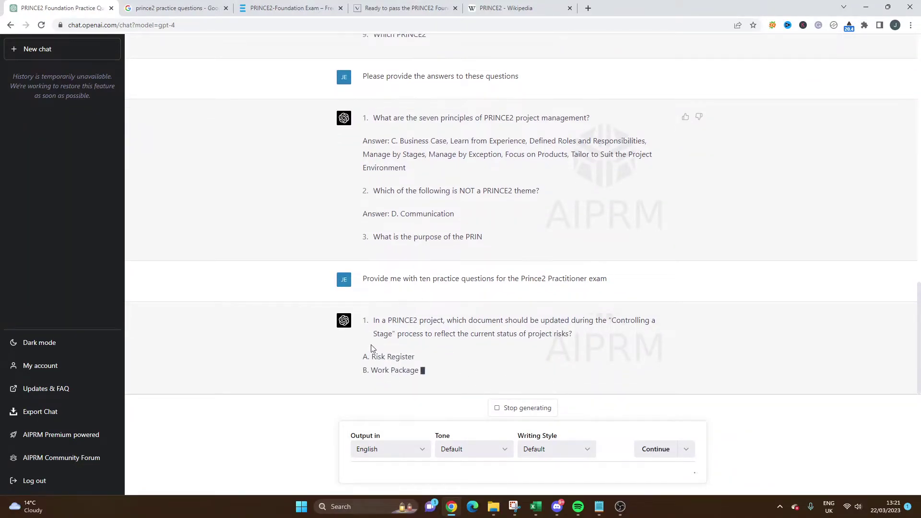
triple_click(424, 266)
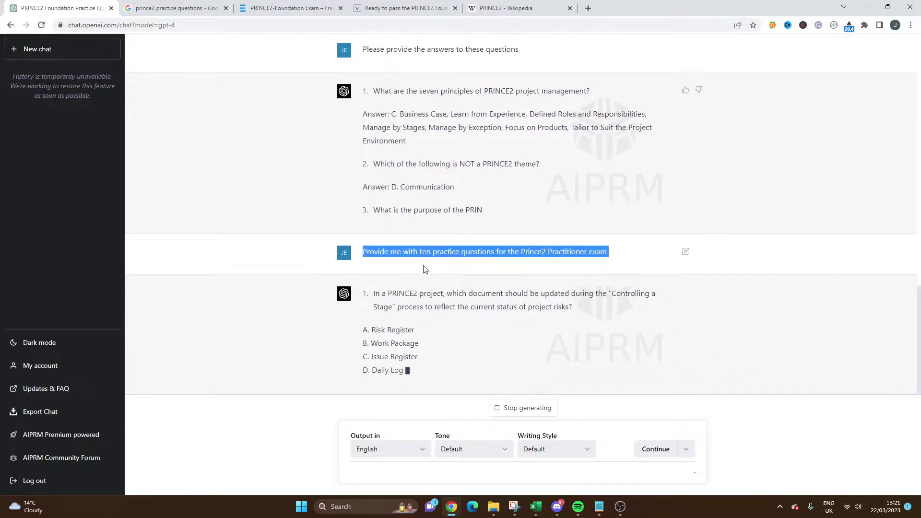
click(528, 408)
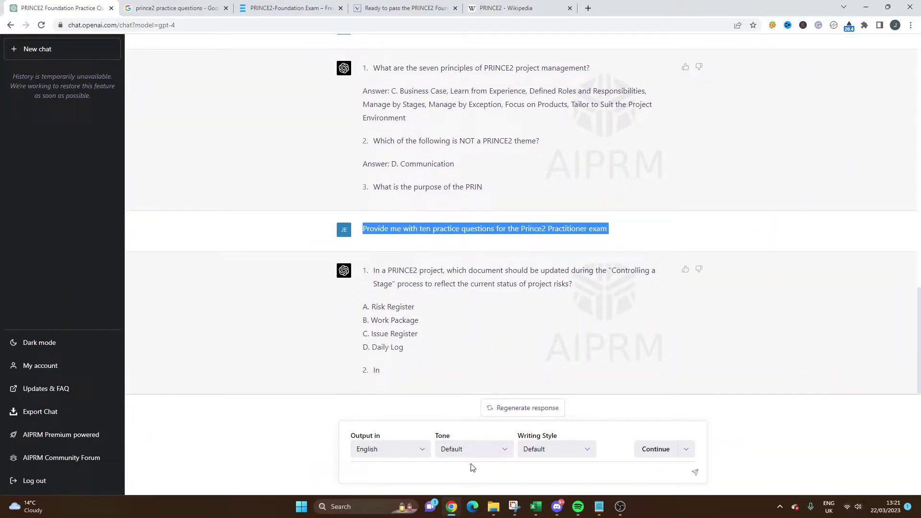
Send 'Give me 15 more' to get additional Practitioner questions.
click(474, 472)
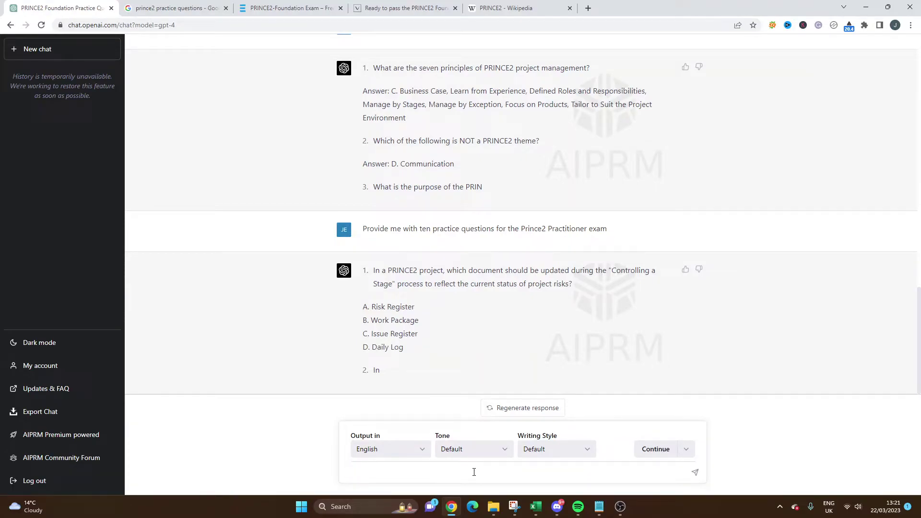
text(Give me 15 more)
key(Return)
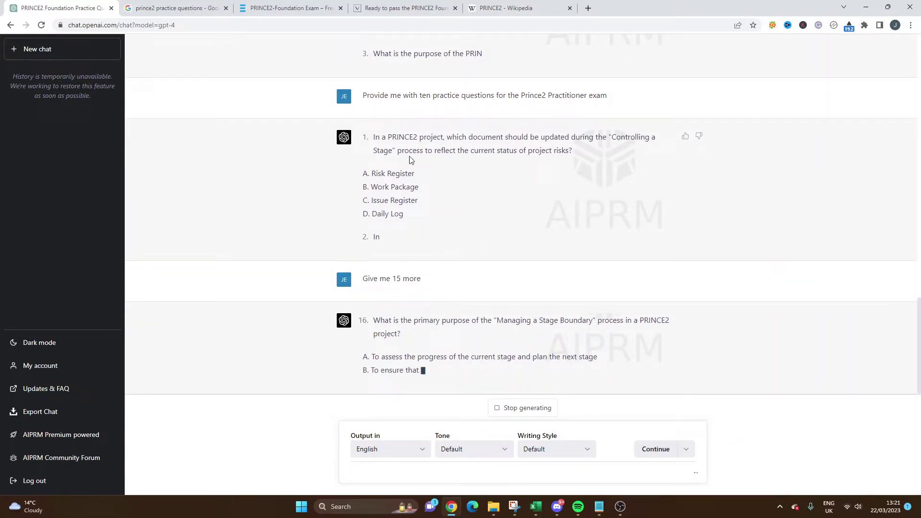
Halt the previous reply and request 'a mock Prince 2 Foundation exam, with 60 questions'.
click(524, 407)
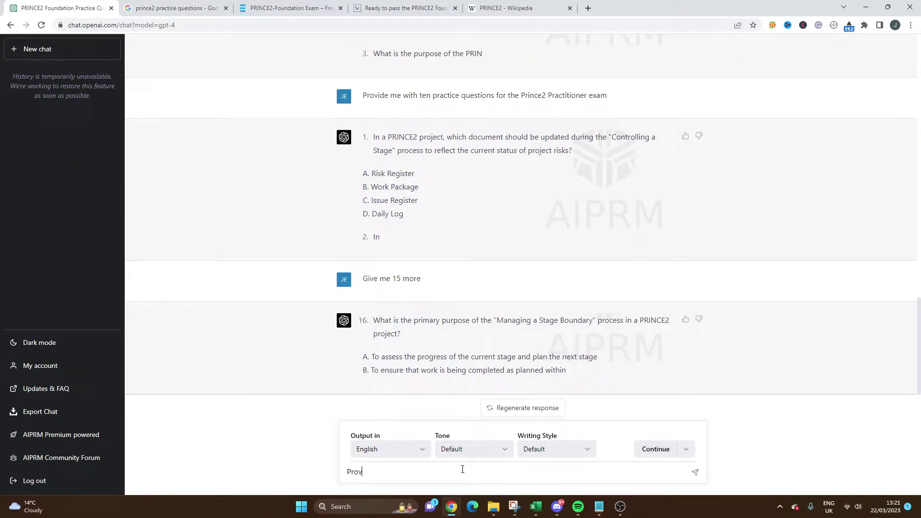
click(463, 469)
text(Provide me with a mock Prince 2 Foundation exam, with)
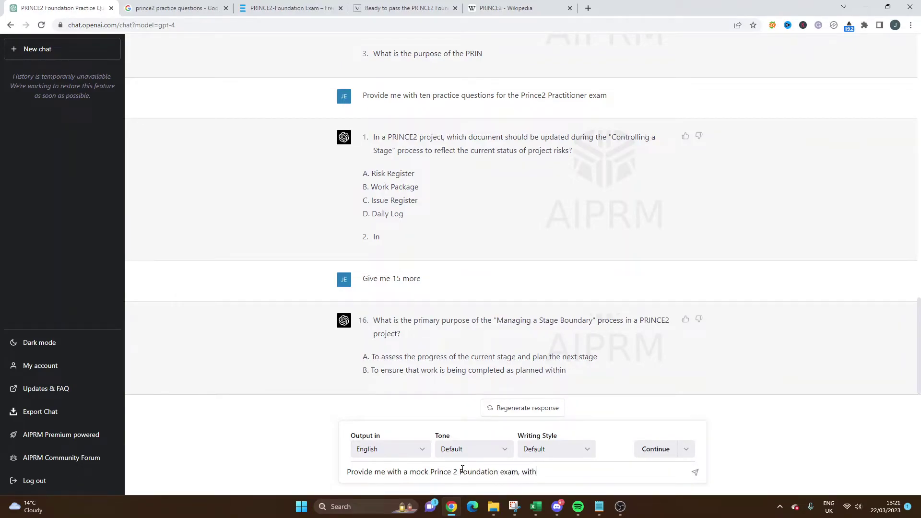
text( 60 questions)
key(Return)
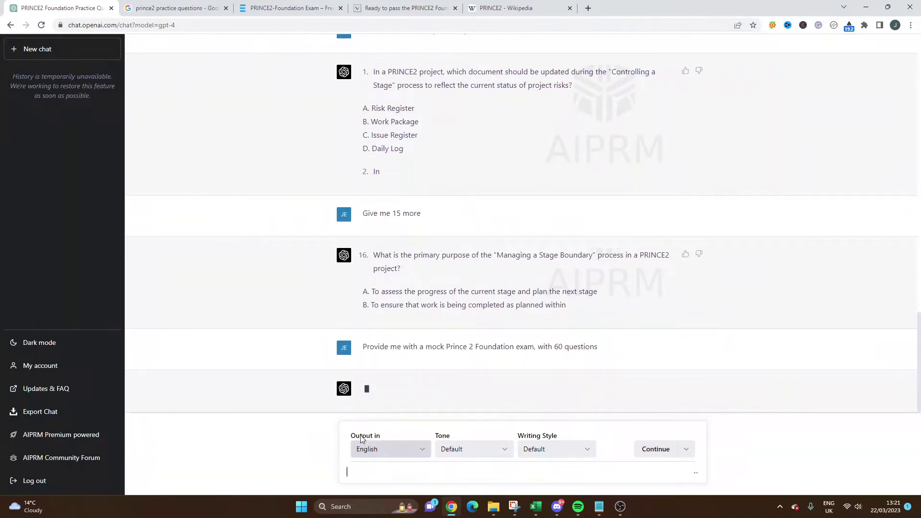
Check the mock exam request and stop its reply at the first question.
triple_click(392, 330)
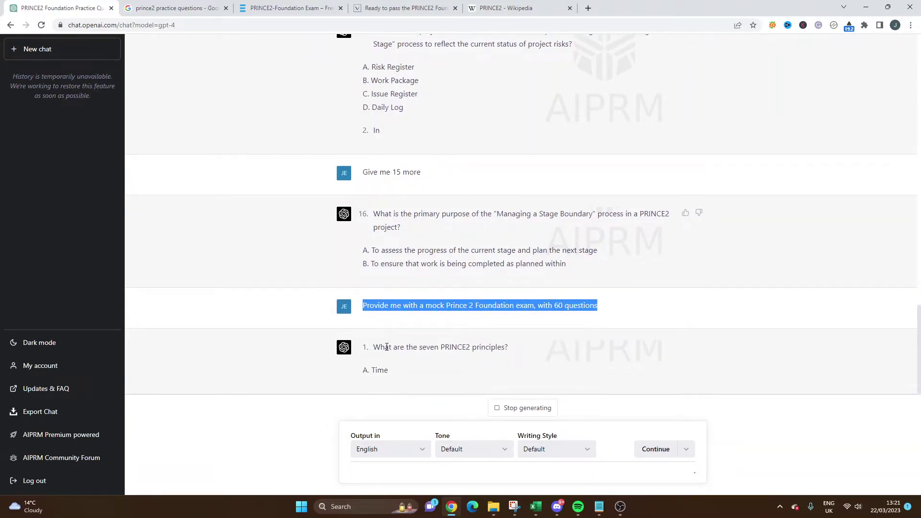
click(376, 347)
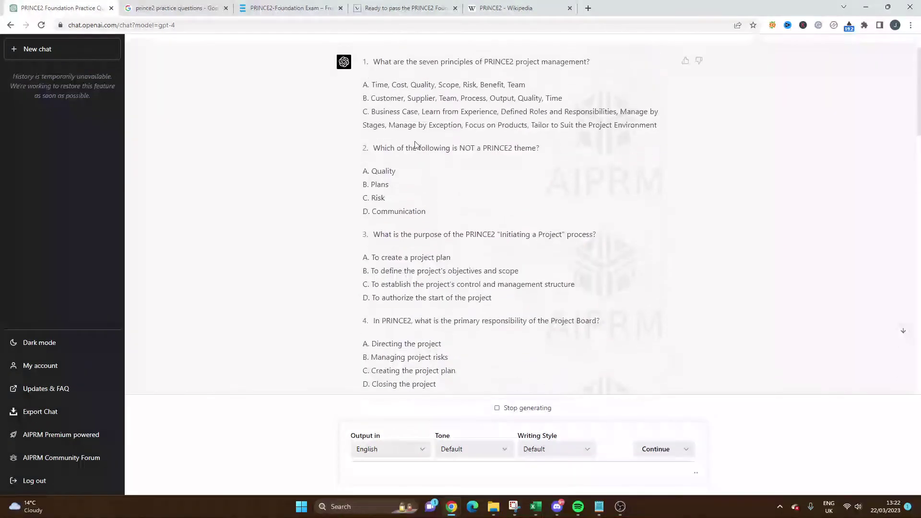
scroll(294, 79, up, 1)
scroll(412, 216, down, 15)
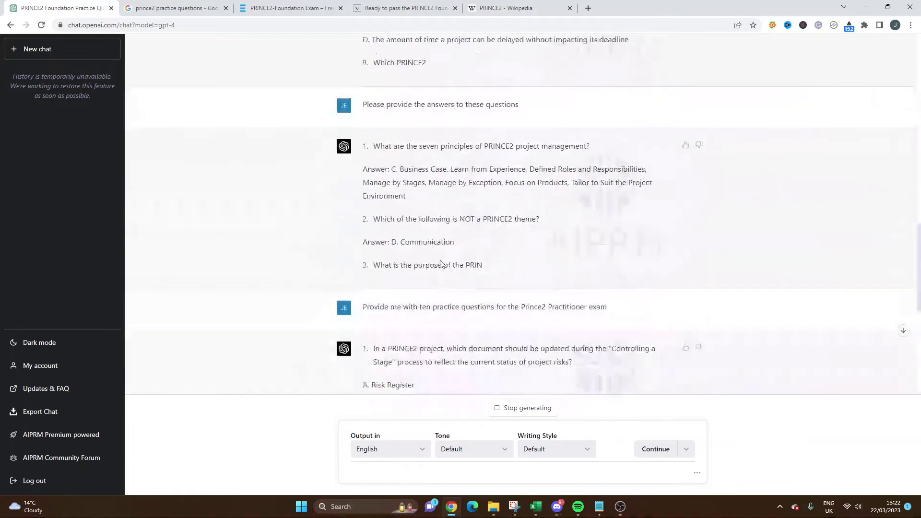
click(533, 408)
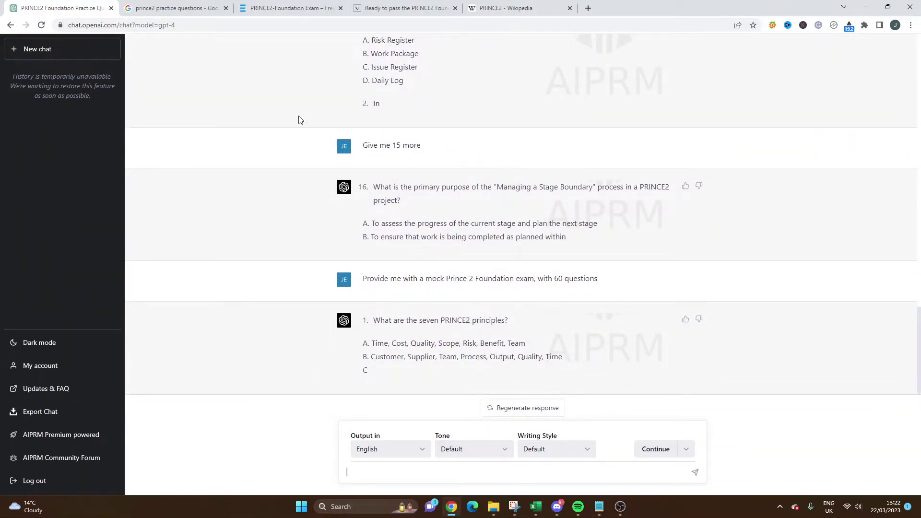
Scroll through the ExamTopics PRINCE2 Foundation questions, checking them against the ChatGPT conversation.
click(263, 7)
mouse_move(336, 113)
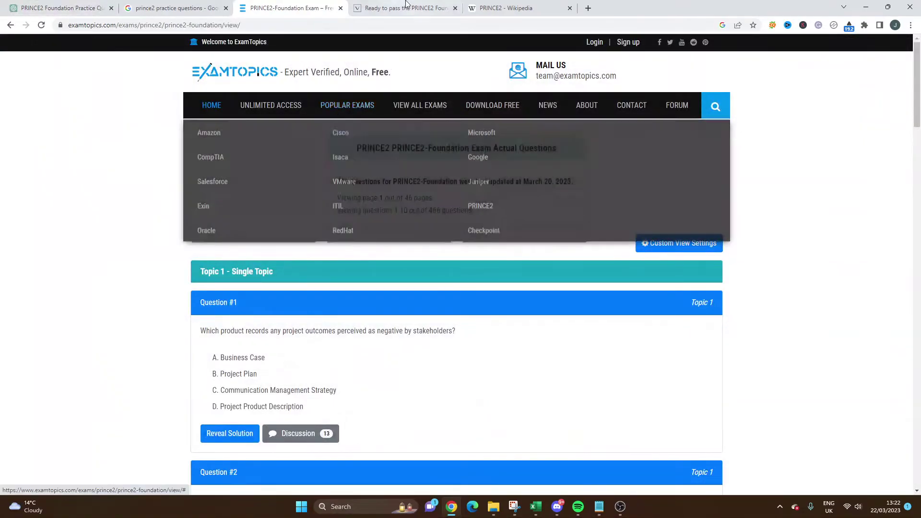
click(405, 8)
scroll(336, 216, up, 10)
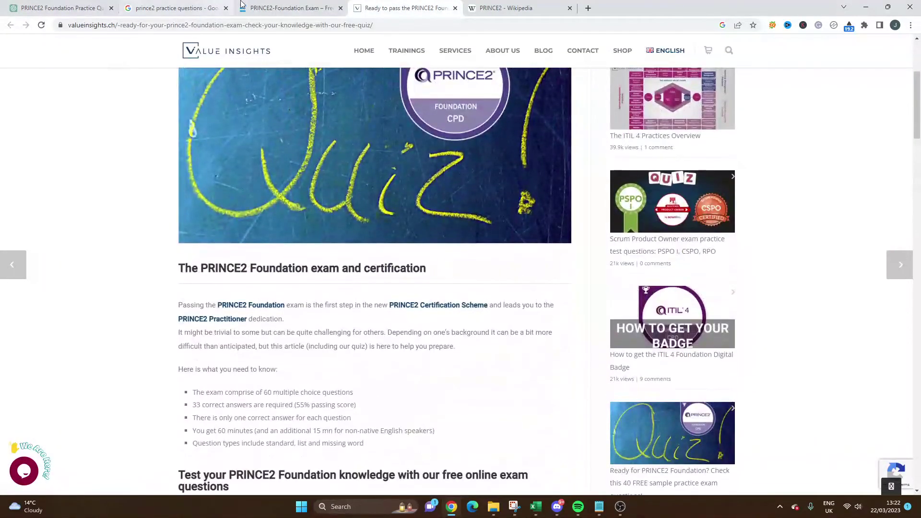
click(288, 8)
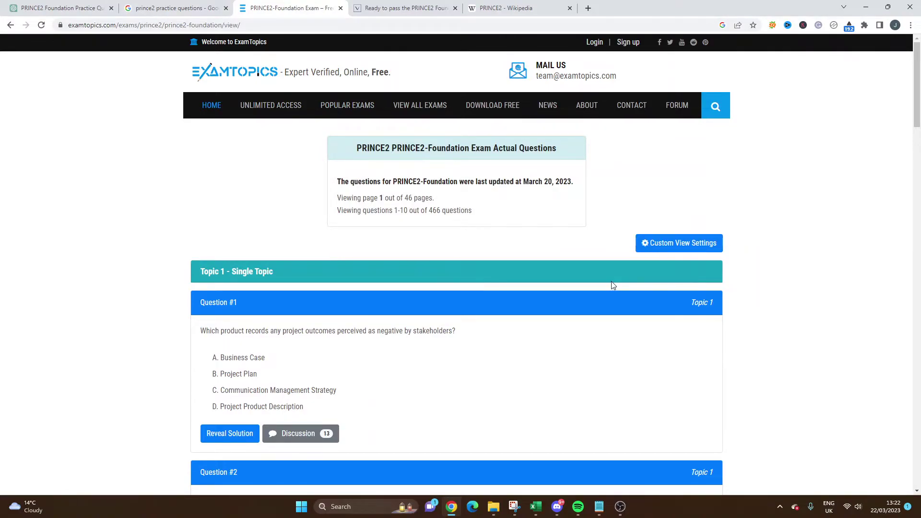
scroll(593, 283, down, 3)
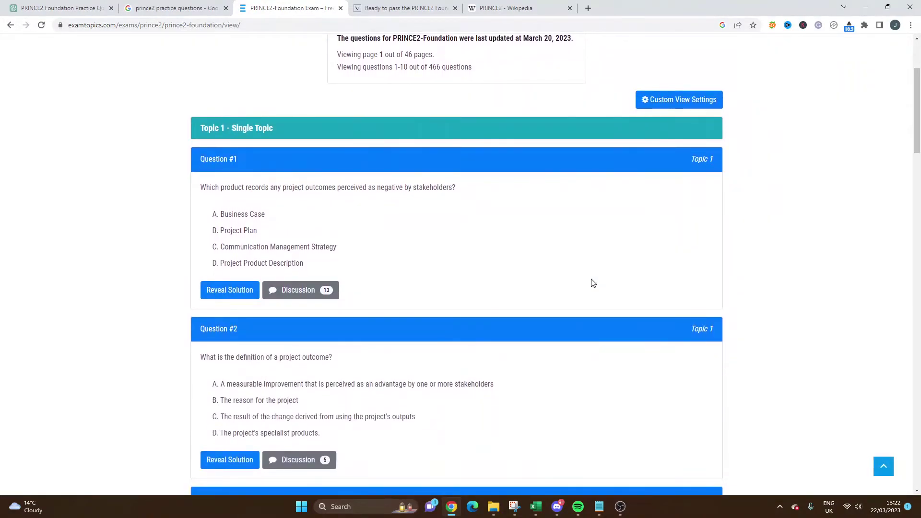
scroll(593, 283, down, 2)
scroll(593, 283, down, 3)
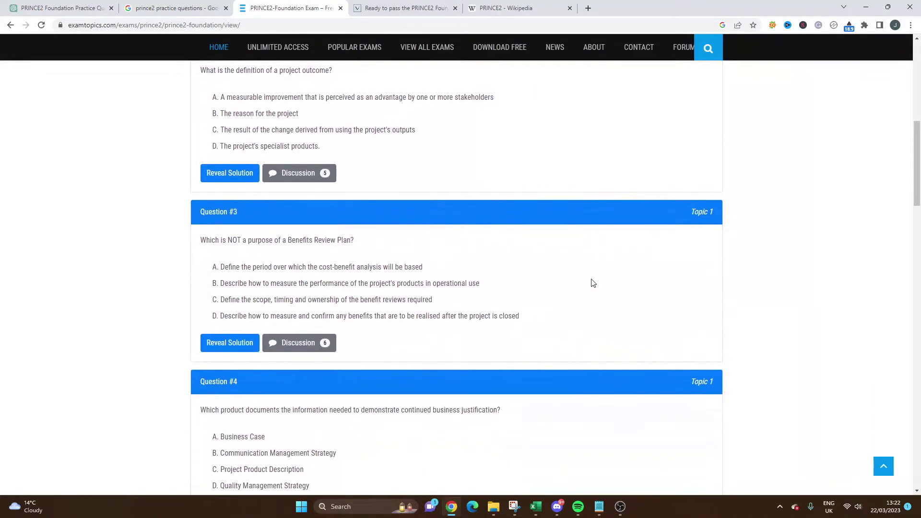
click(84, 6)
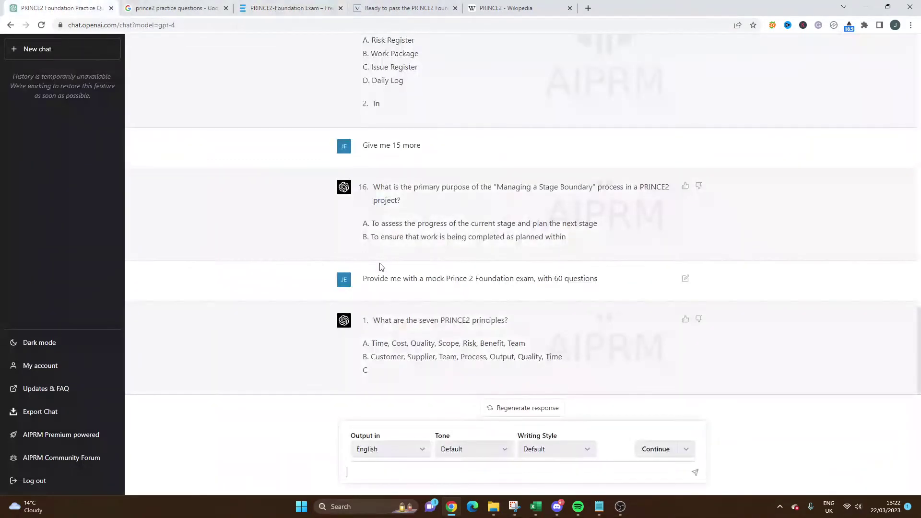
scroll(418, 300, up, 10)
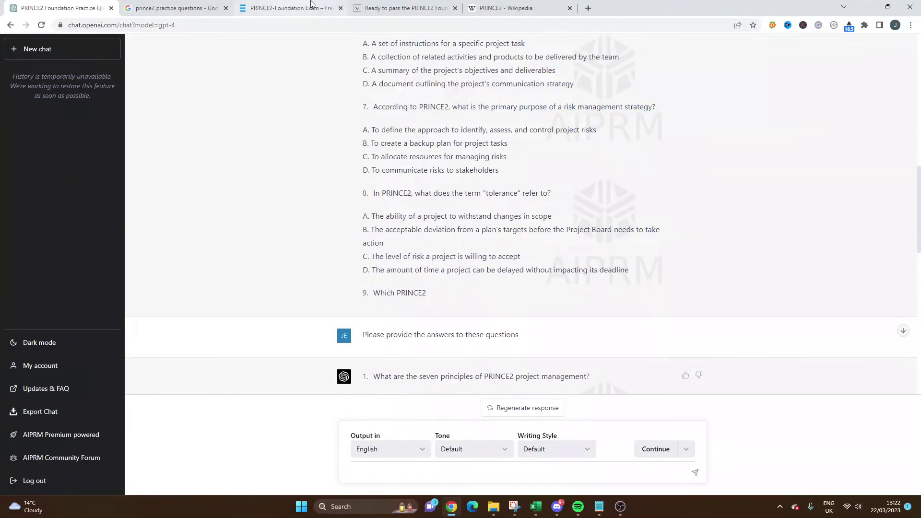
click(287, 8)
Compare ExamTopics Question #3's answer options with the answers around ChatGPT's question 7.
drag(212, 266, 518, 323)
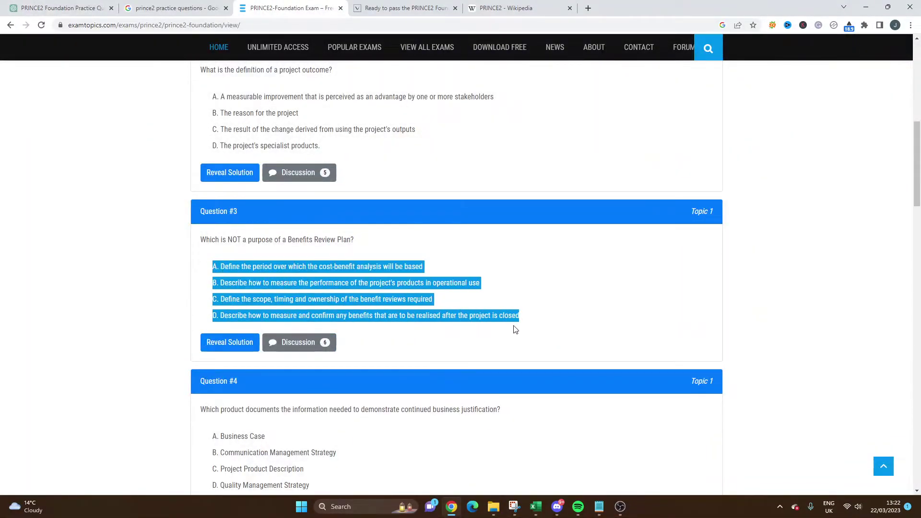
click(57, 8)
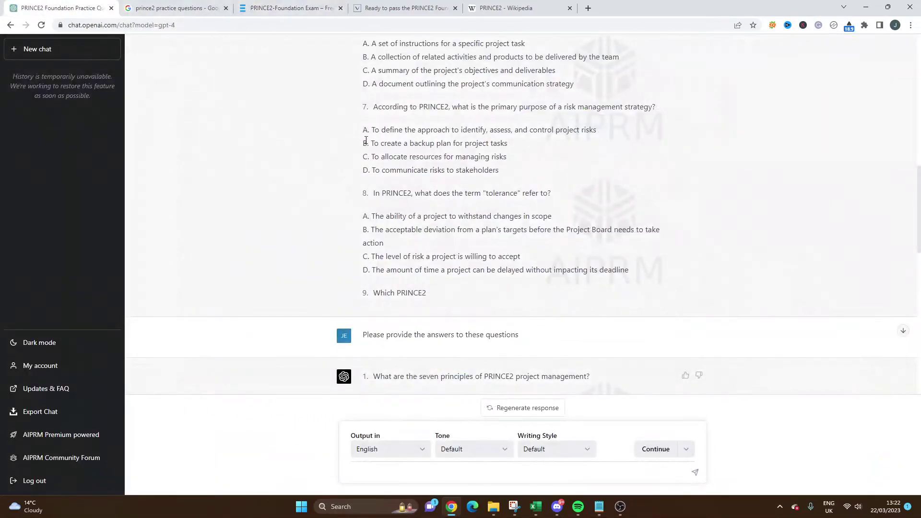
drag(363, 129, 397, 155)
drag(371, 56, 393, 79)
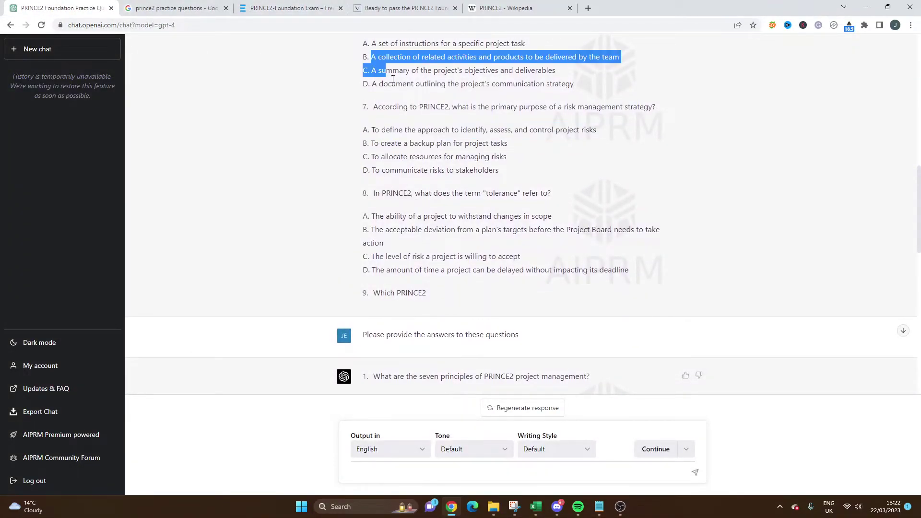
click(292, 7)
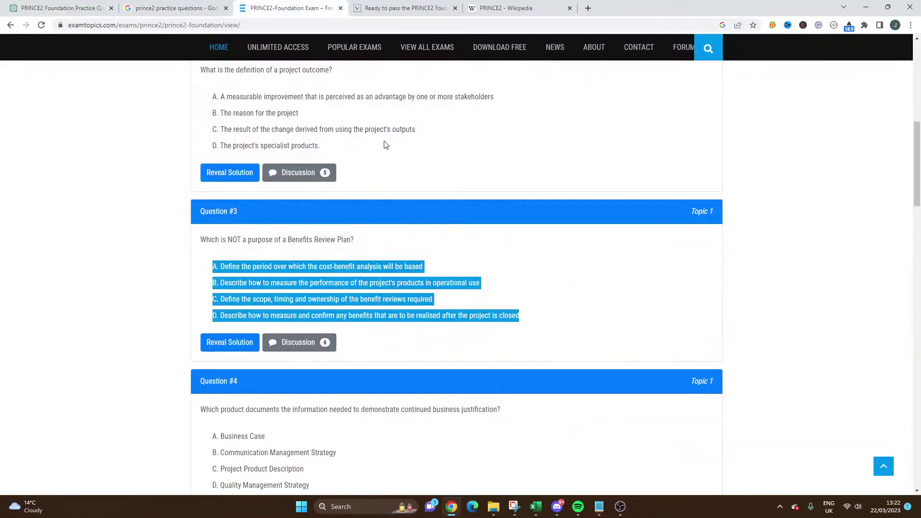
Select the full wording of ExamTopics Question #4 on continued business justification.
scroll(389, 160, down, 2)
click(271, 312)
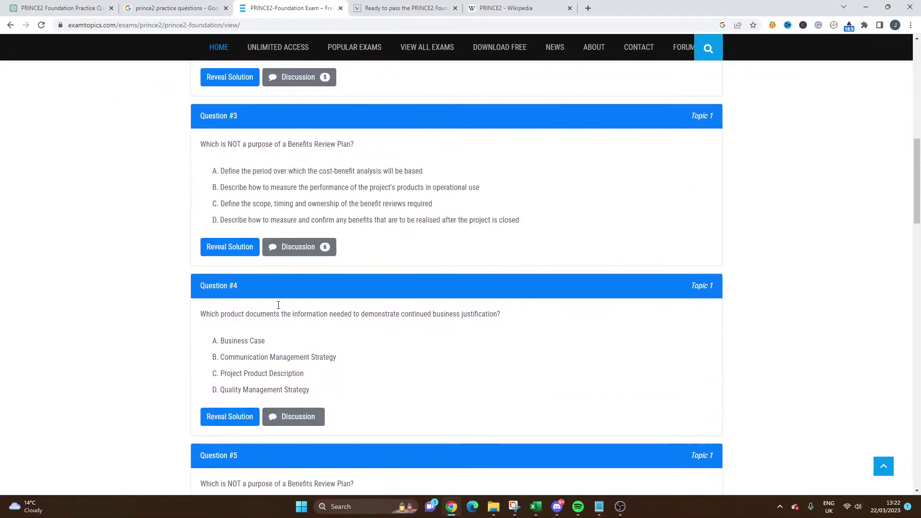
triple_click(268, 316)
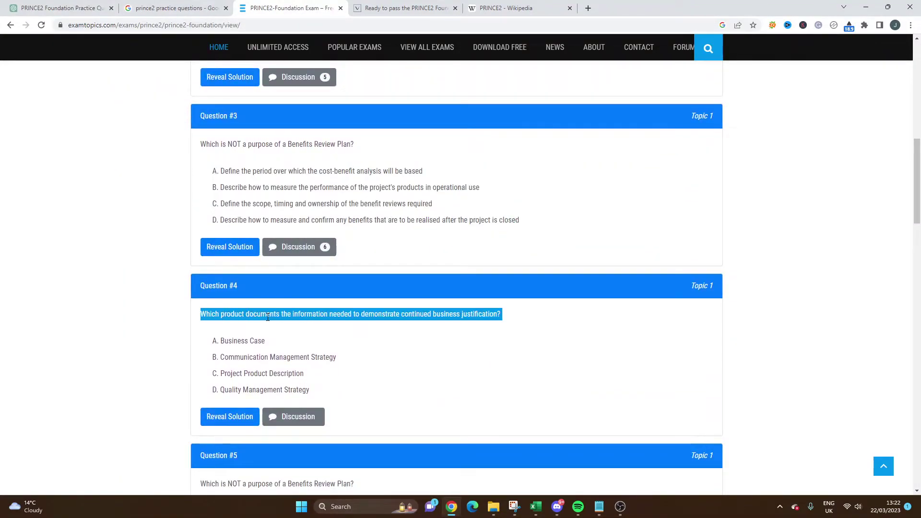
click(301, 312)
triple_click(300, 314)
key(ctrl+c)
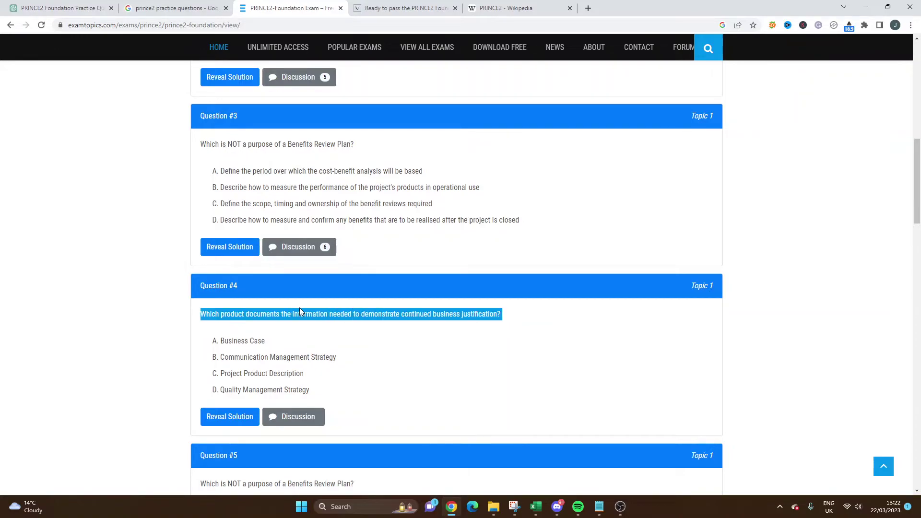
Send 'What is the answer to the Prince 2 question:' with the pasted Question #4 in quotes.
click(62, 8)
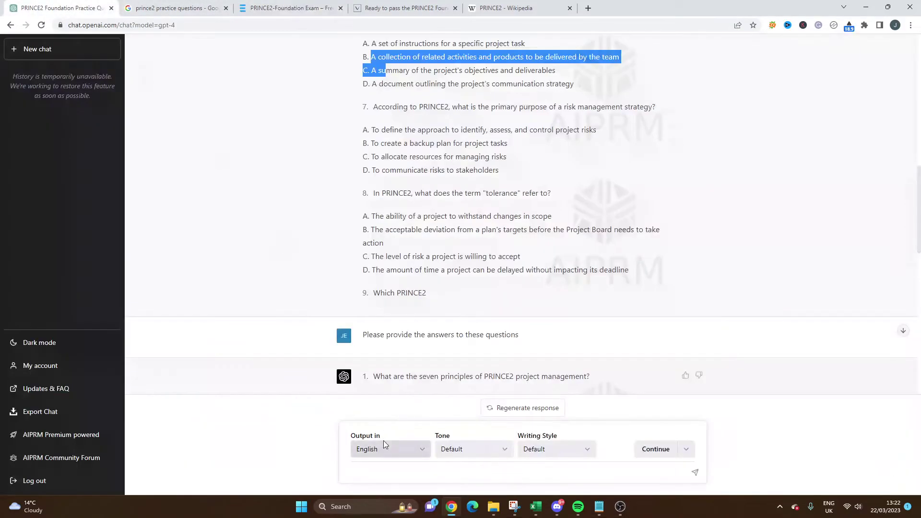
text(What is th)
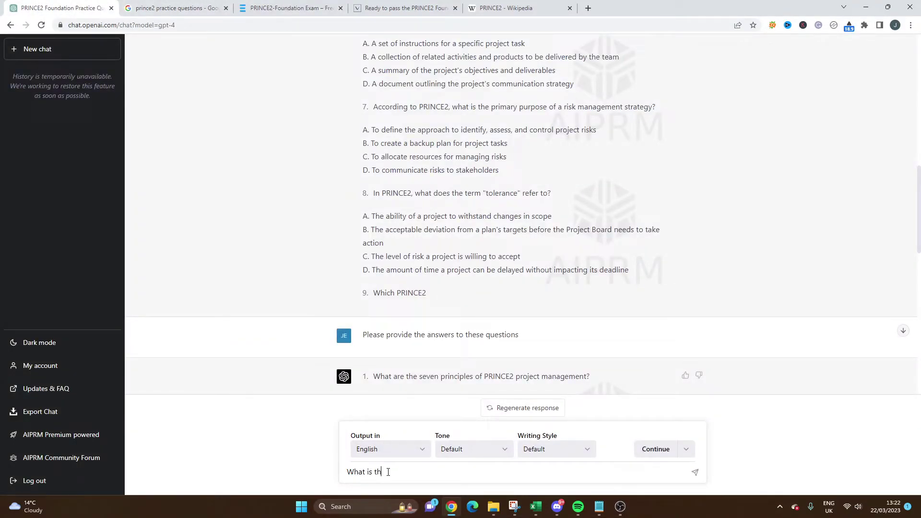
text(e answer to the Prince 2 question: )
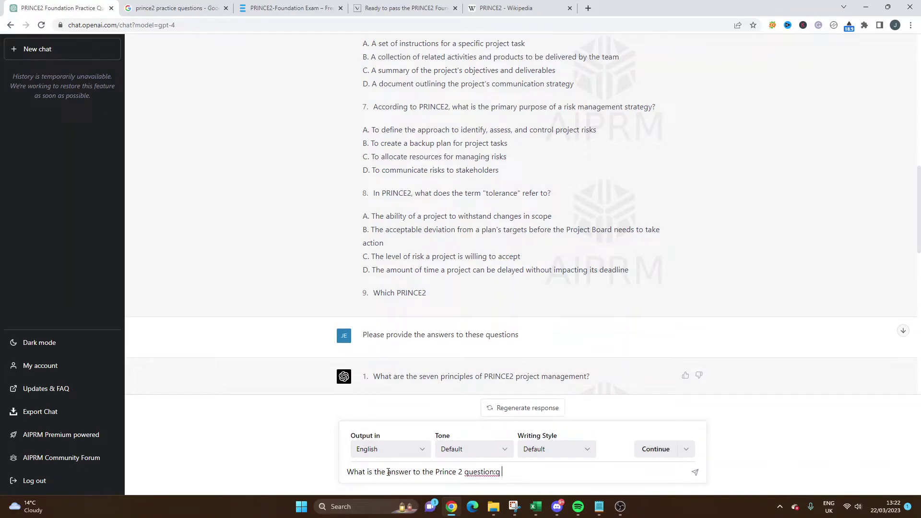
text(")
key(ctrl+v)
text(")
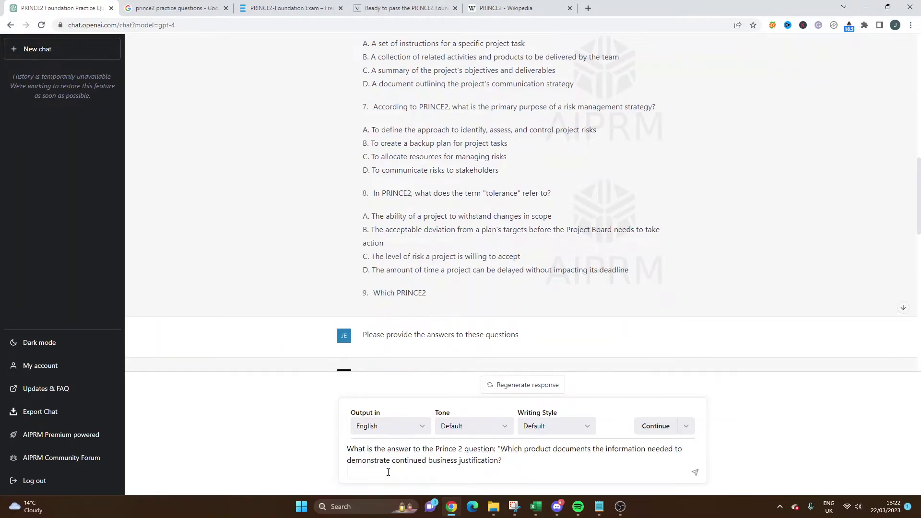
key(Return)
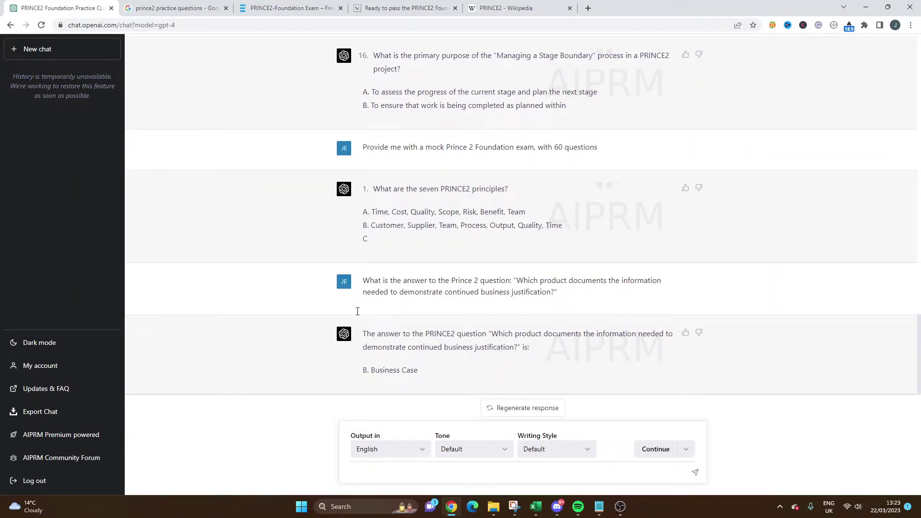
click(269, 8)
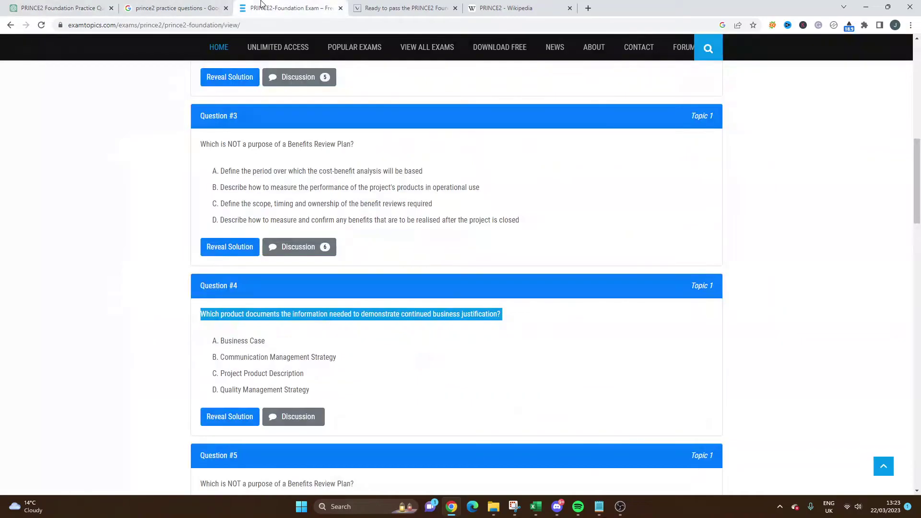
click(286, 346)
double_click(231, 341)
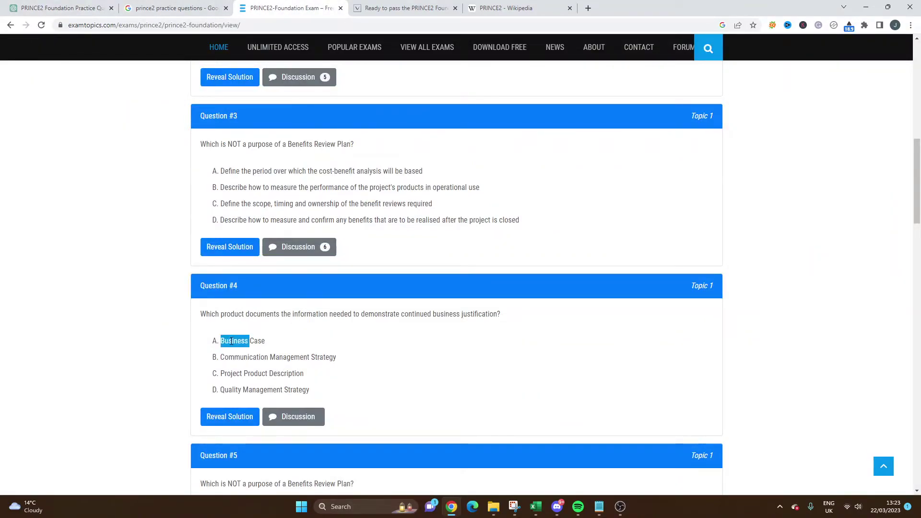
click(232, 341)
click(56, 8)
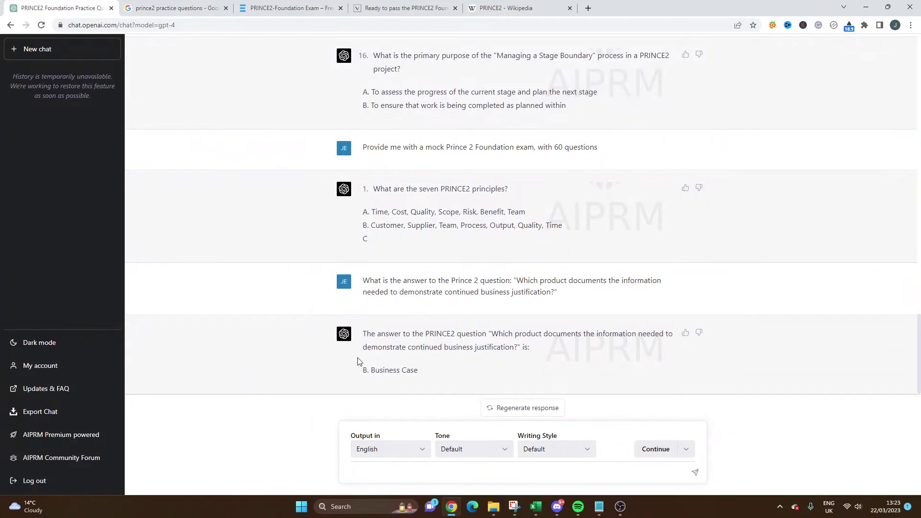
click(288, 7)
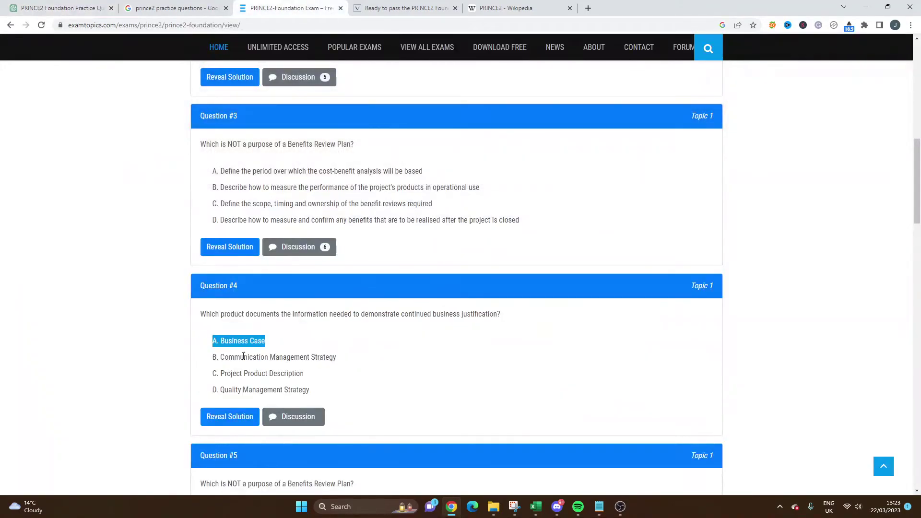
click(240, 346)
click(57, 7)
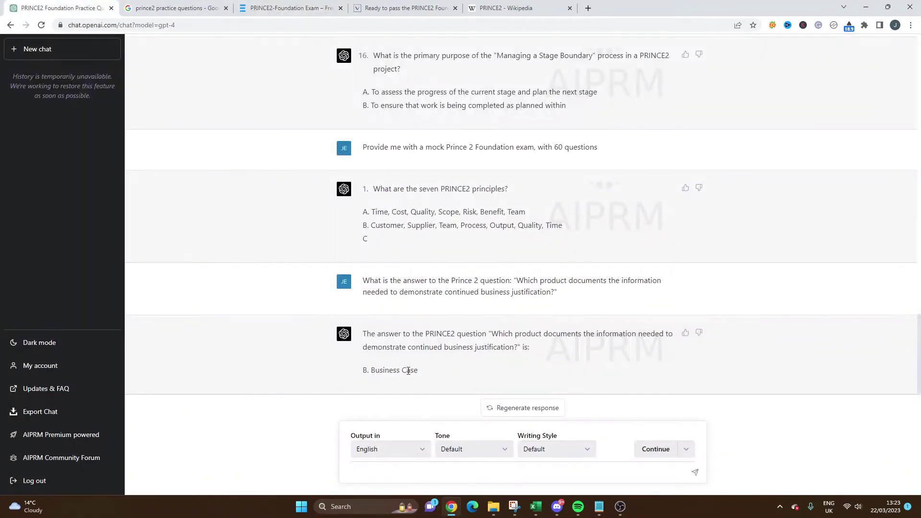
drag(417, 370, 371, 371)
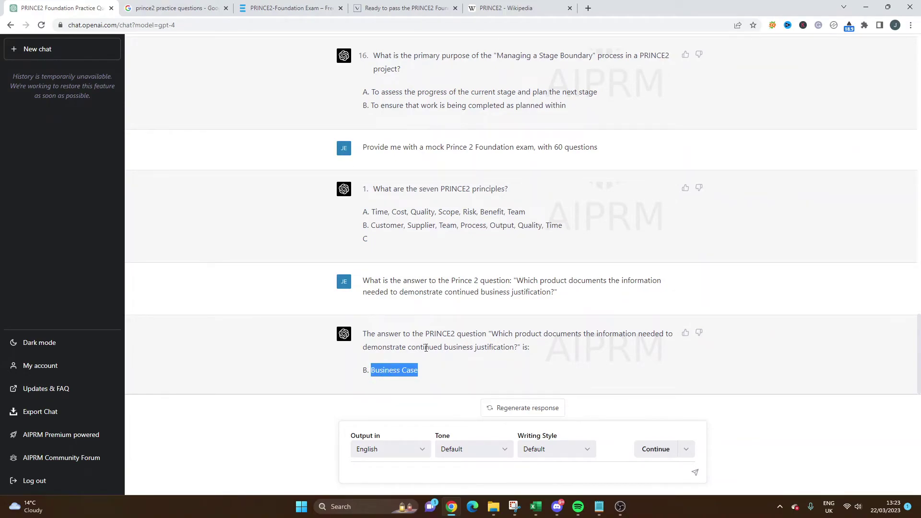
triple_click(427, 345)
click(287, 8)
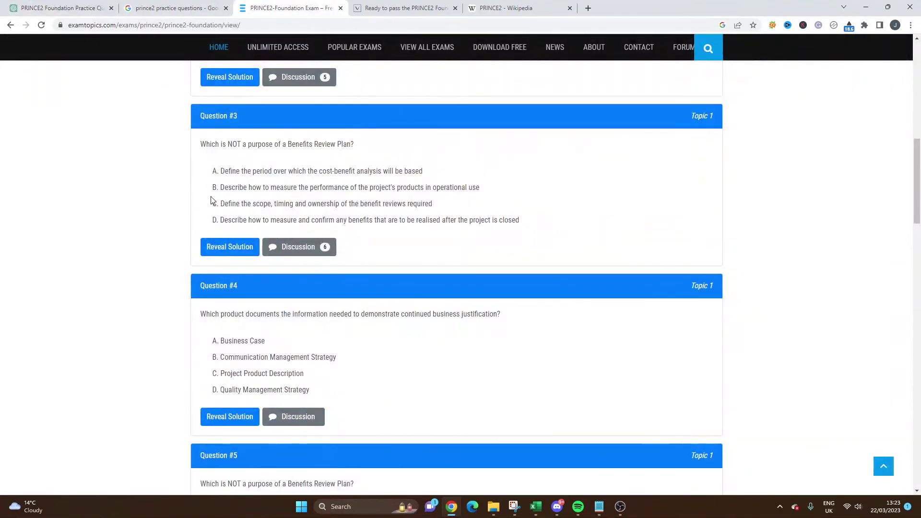
click(26, 4)
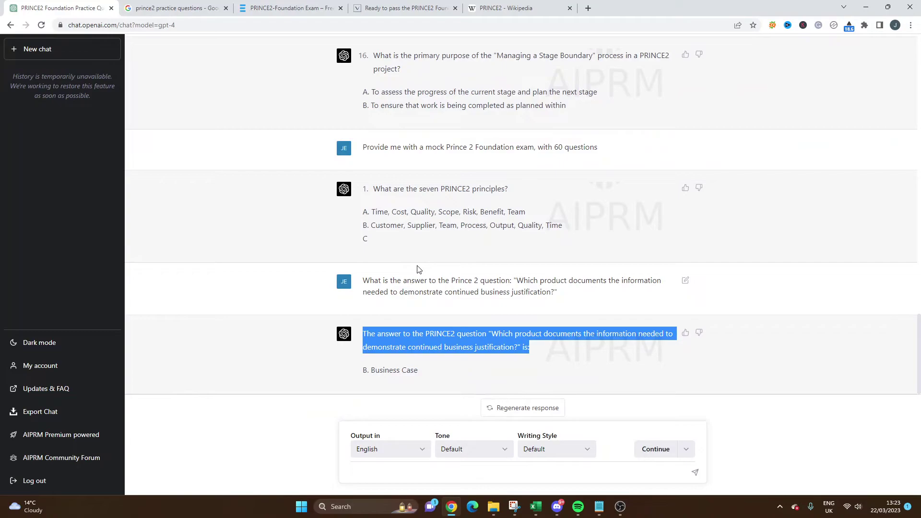
key(ctrl+3)
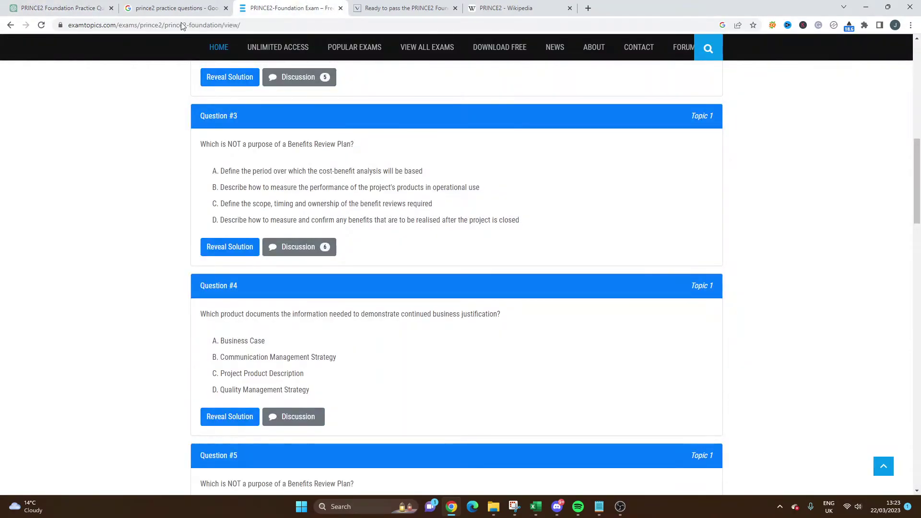
key(ctrl+1)
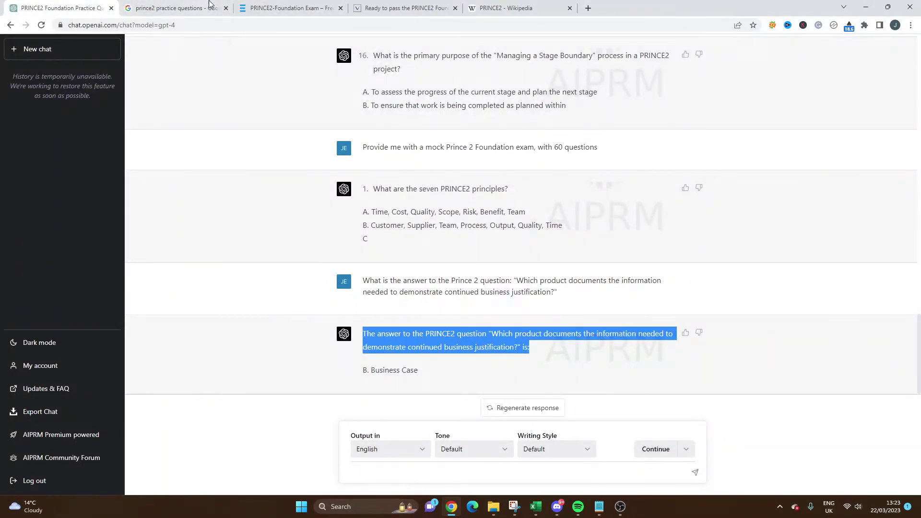
click(245, 8)
scroll(324, 273, down, 5)
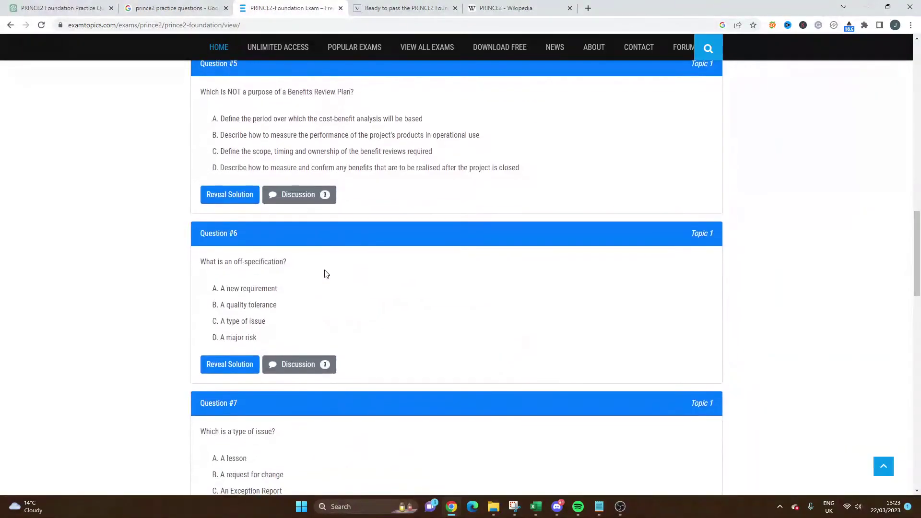
scroll(325, 273, down, 6)
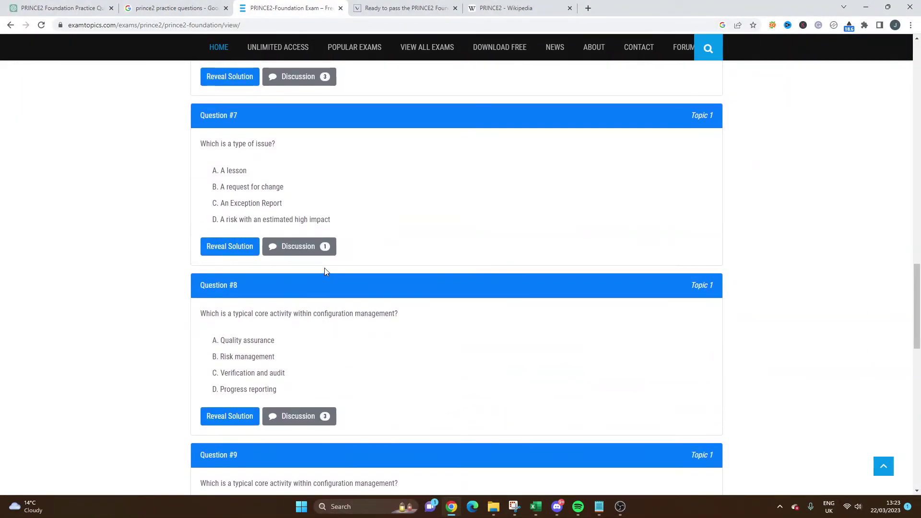
scroll(325, 267, down, 6)
scroll(325, 272, down, 5)
key(ctrl+1)
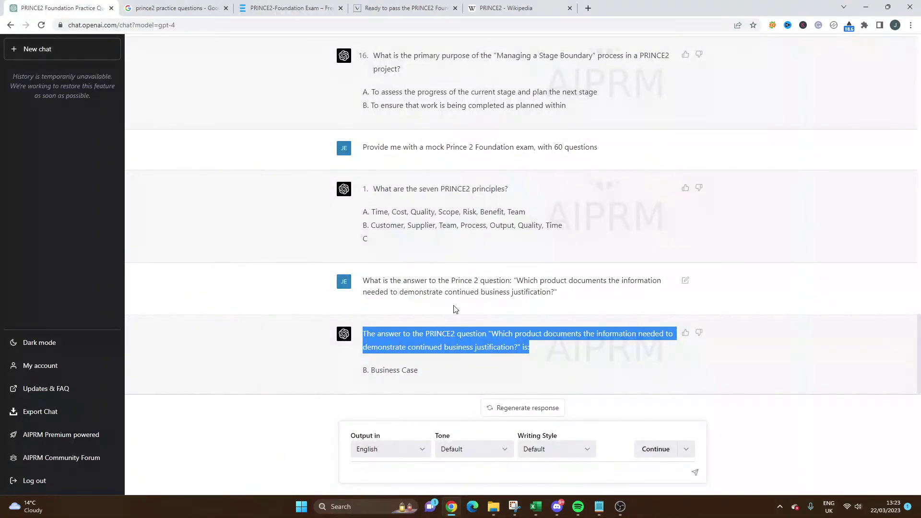